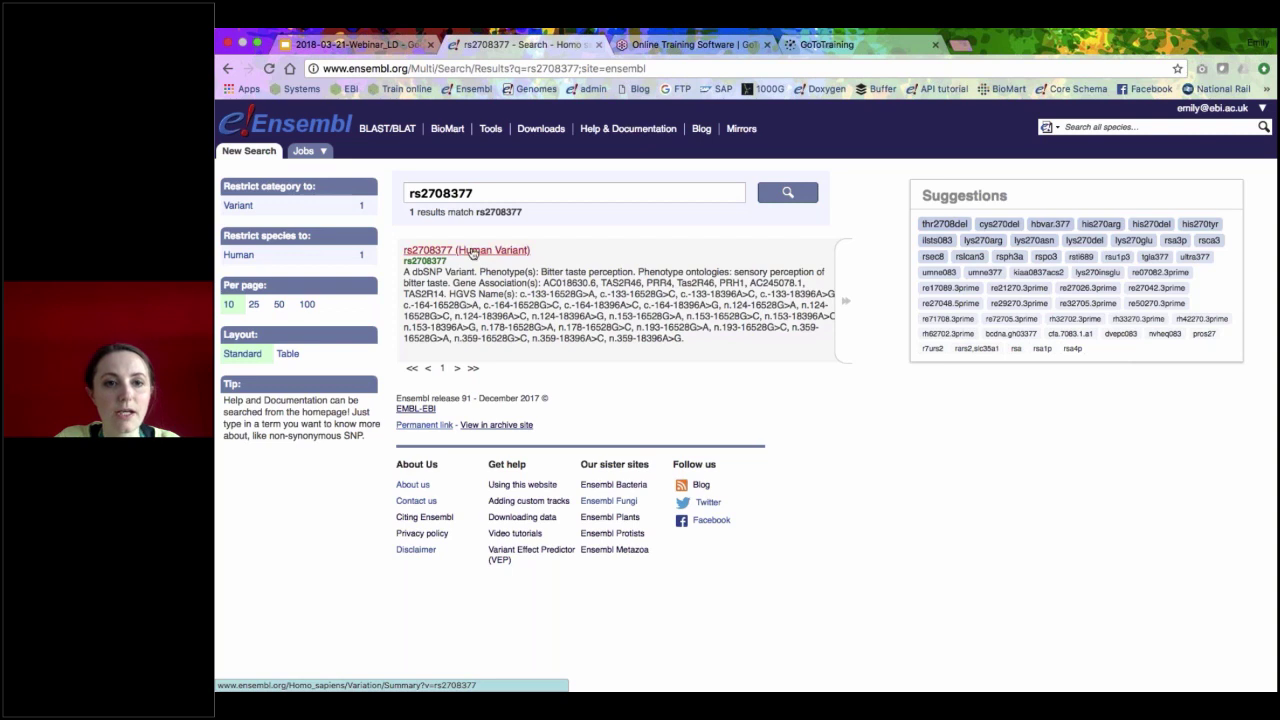
- Open the human variant rs2708377 from the search results and set its location to 12:11063716 (forward strand)
{"action": "left_click", "coordinate": [473, 252]}
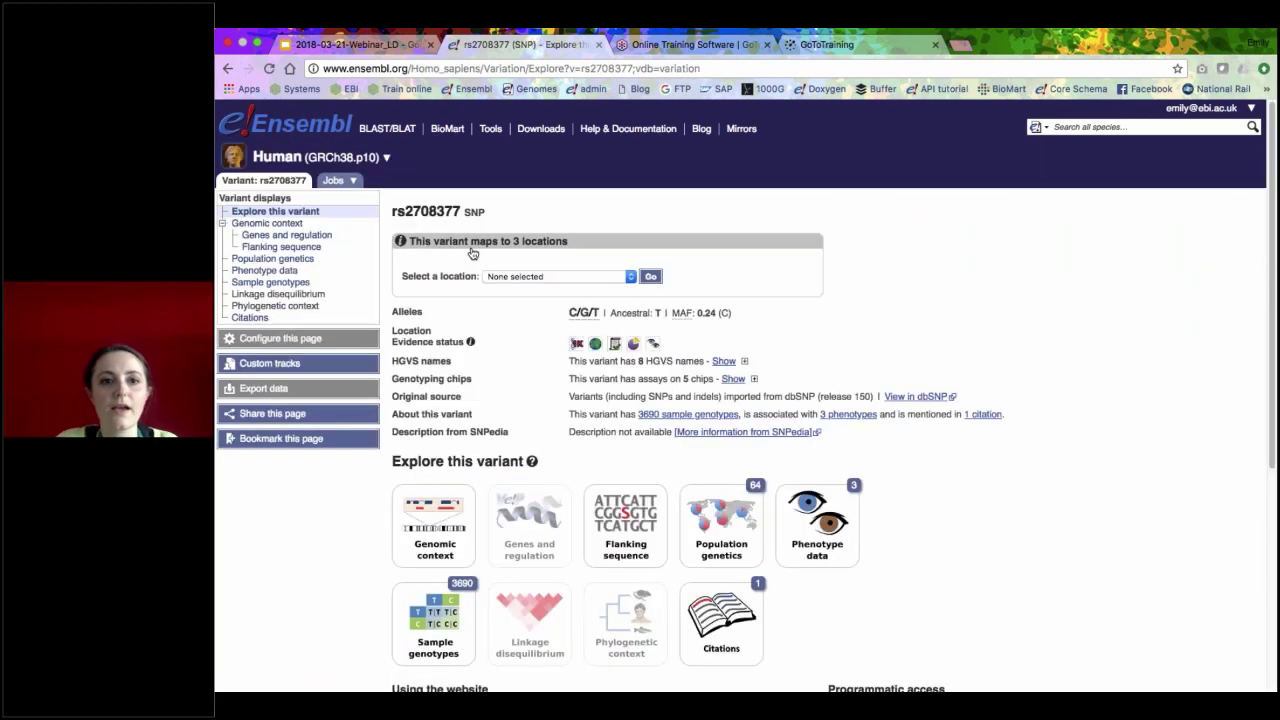
{"action": "scroll", "coordinate": [660, 276], "scroll_direction": "down", "scroll_amount": 1}
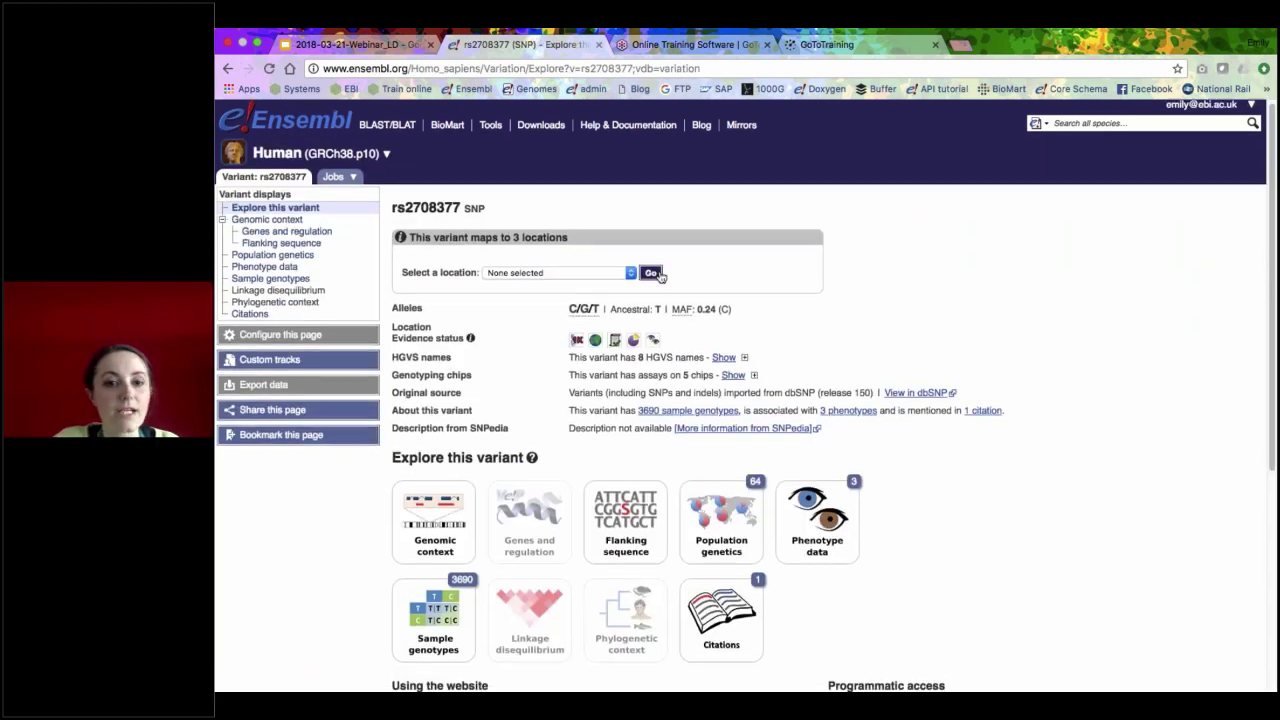
{"action": "scroll", "coordinate": [660, 276], "scroll_direction": "down", "scroll_amount": 3}
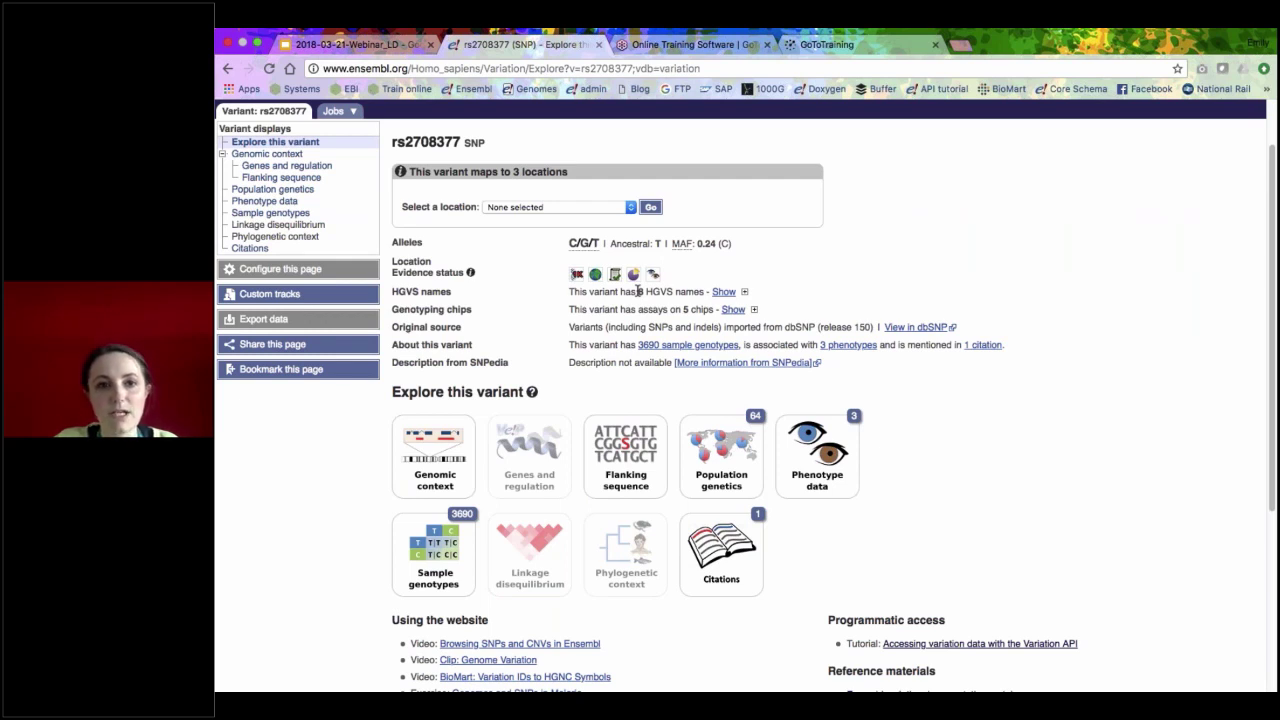
{"action": "left_click", "coordinate": [555, 208]}
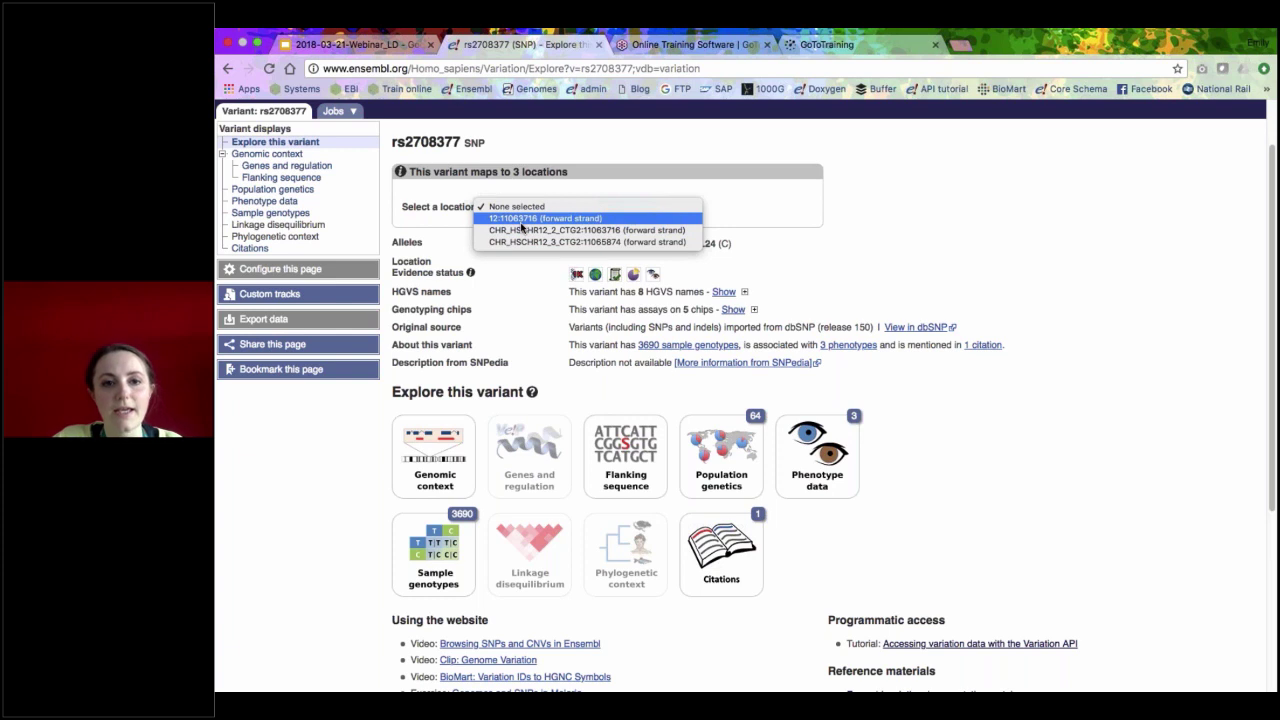
{"action": "left_click", "coordinate": [521, 220]}
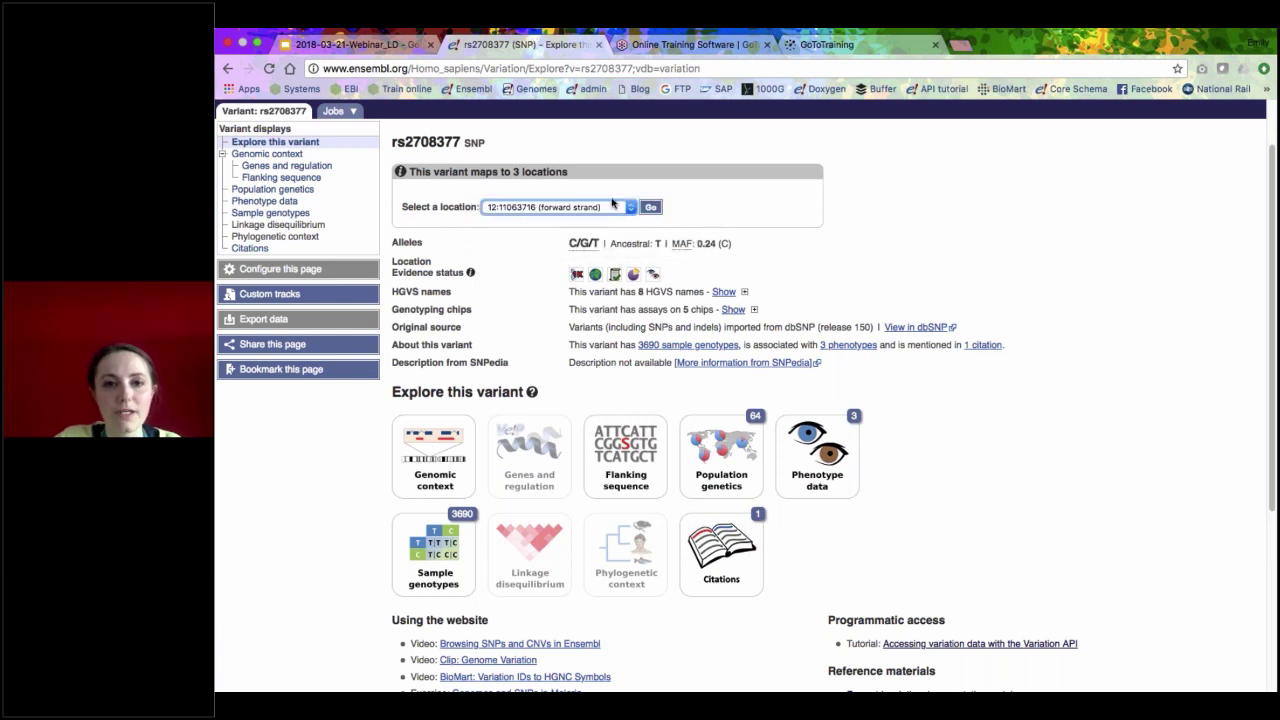
{"action": "left_click", "coordinate": [650, 207]}
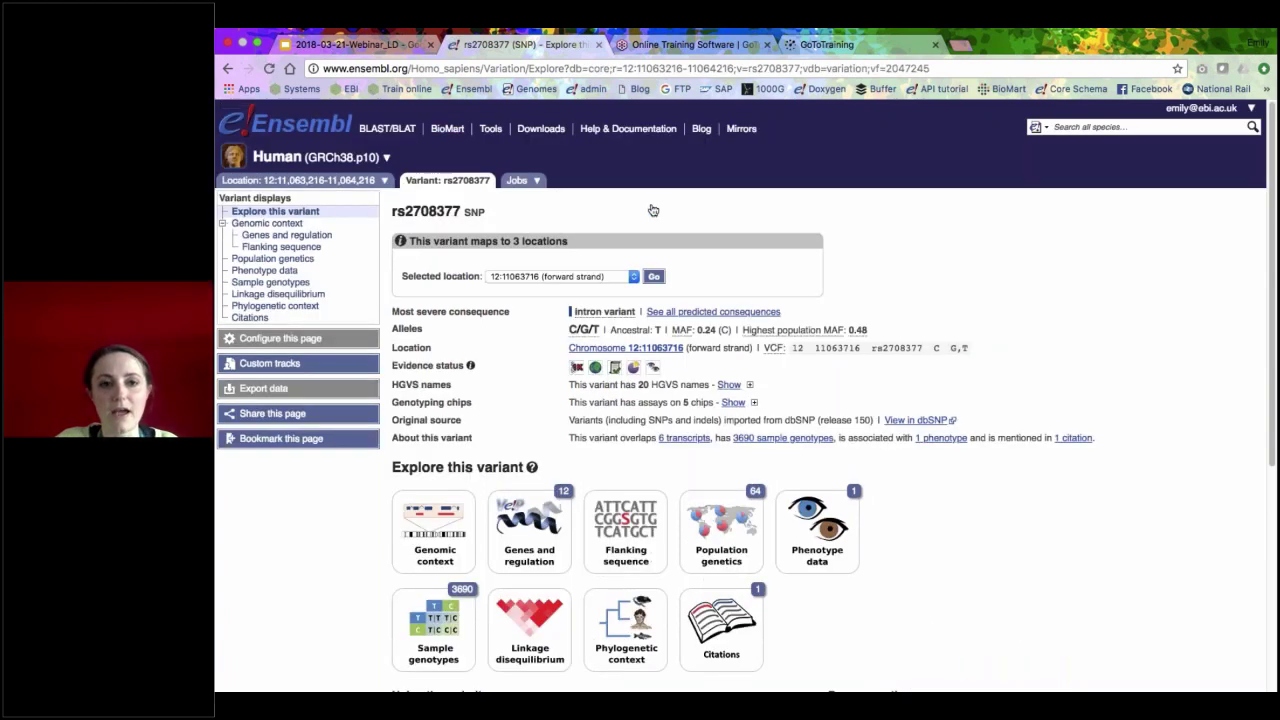
- Open the variant's linkage disequilibrium data and review the links listed by population
{"action": "scroll", "coordinate": [526, 516], "scroll_direction": "down", "scroll_amount": 3}
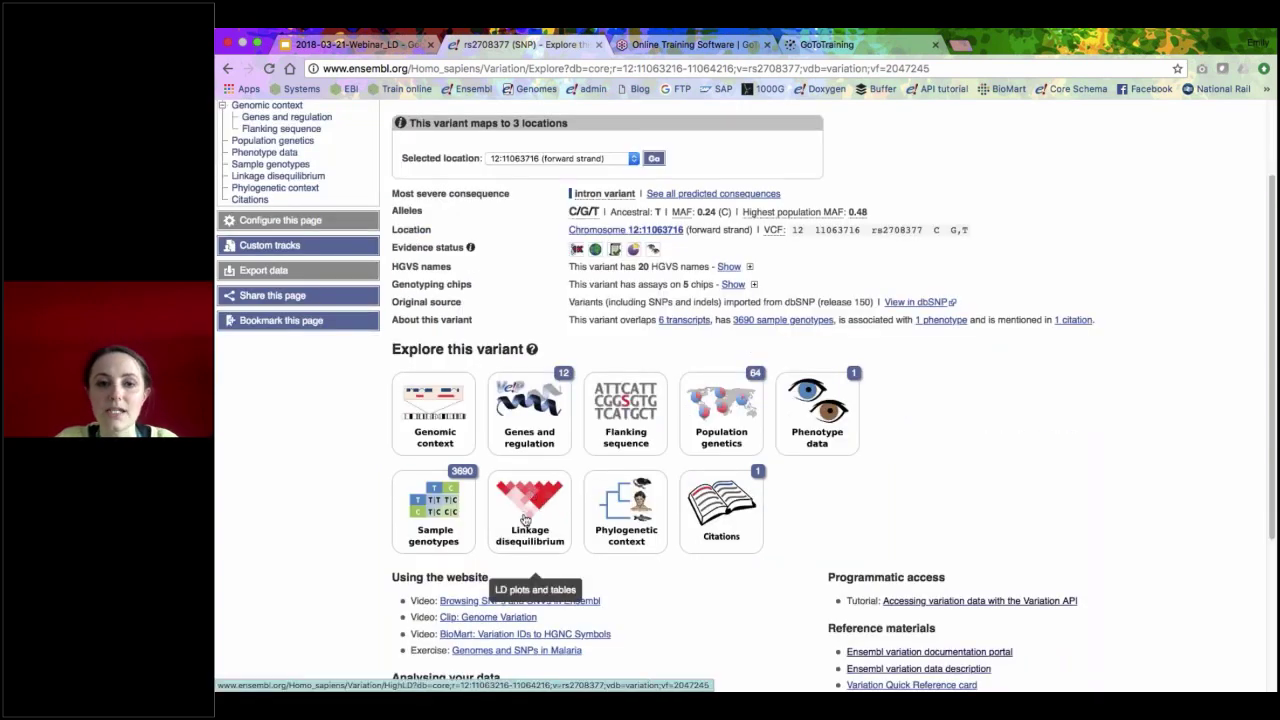
{"action": "left_click", "coordinate": [525, 519]}
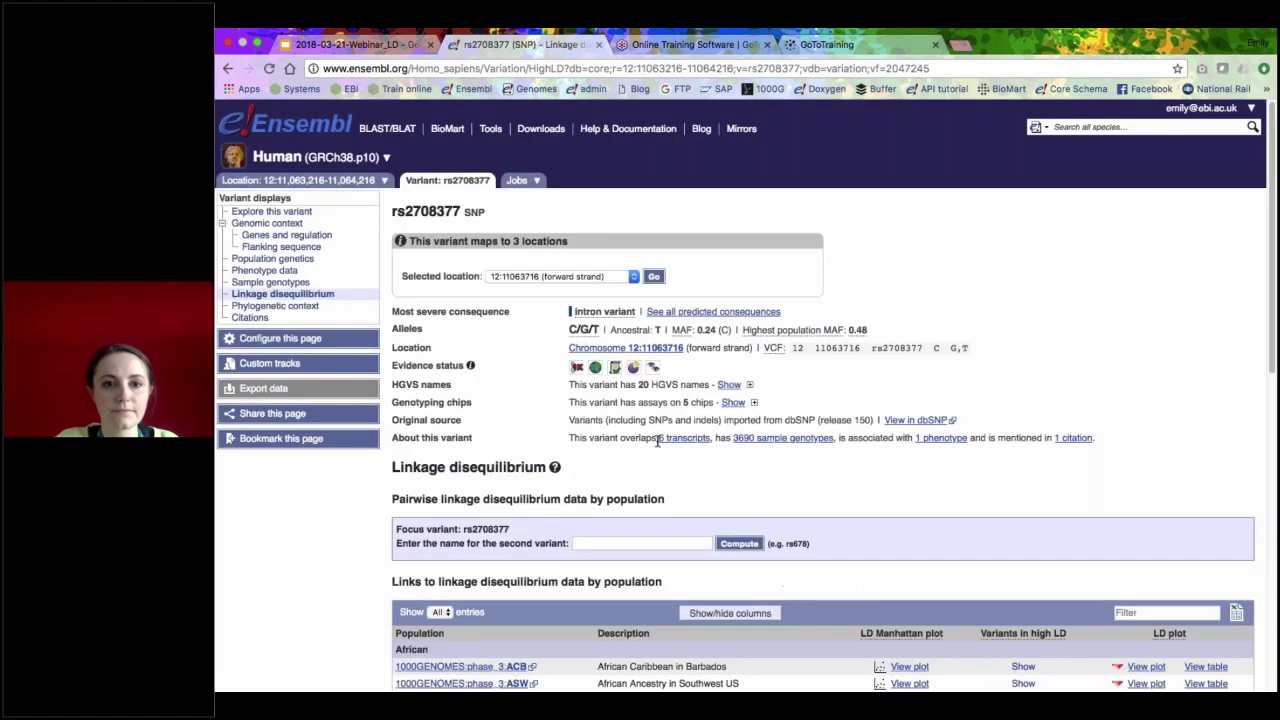
{"action": "scroll", "coordinate": [657, 443], "scroll_direction": "down", "scroll_amount": 1}
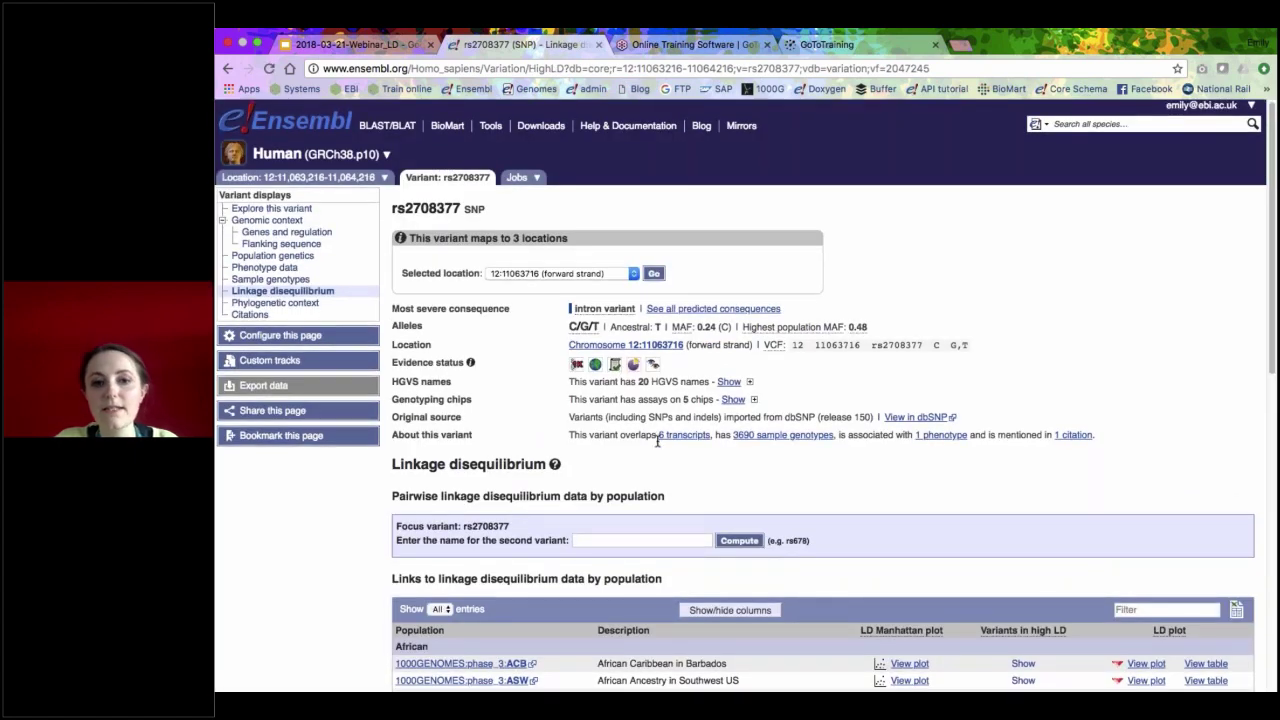
{"action": "scroll", "coordinate": [657, 443], "scroll_direction": "down", "scroll_amount": 3}
{"action": "scroll", "coordinate": [657, 443], "scroll_direction": "down", "scroll_amount": 1}
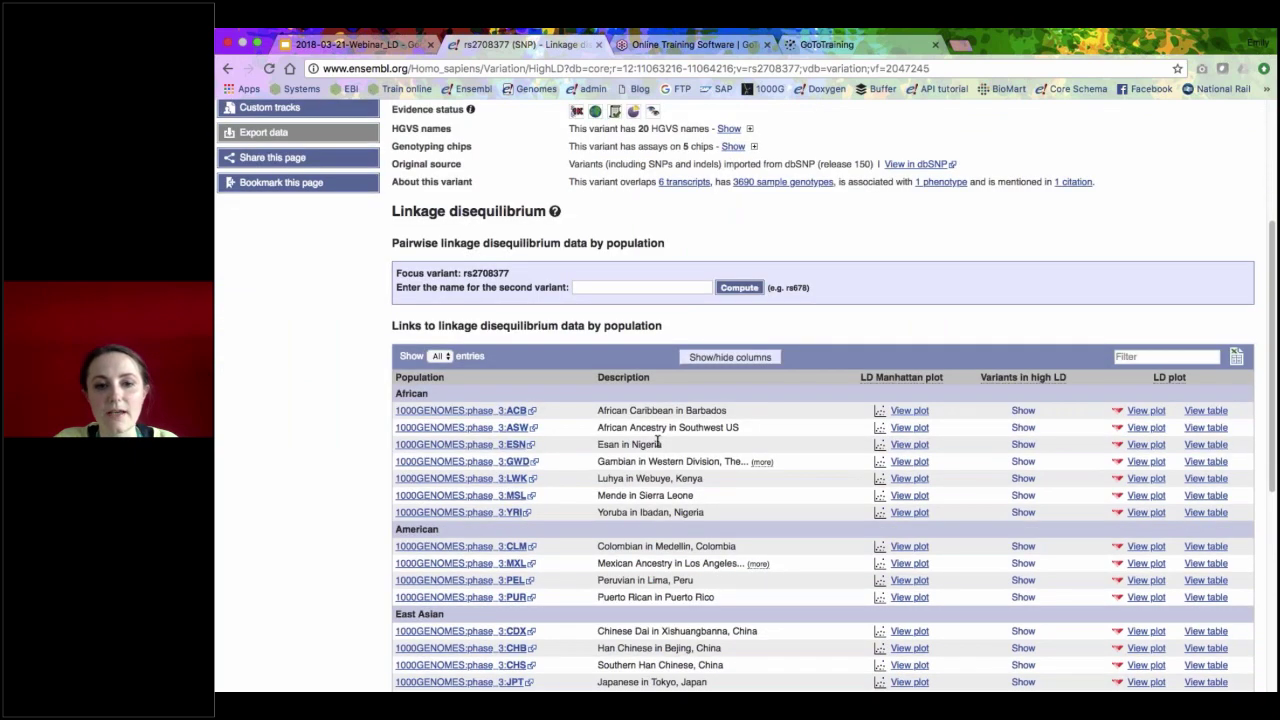
{"action": "scroll", "coordinate": [657, 443], "scroll_direction": "down", "scroll_amount": 2}
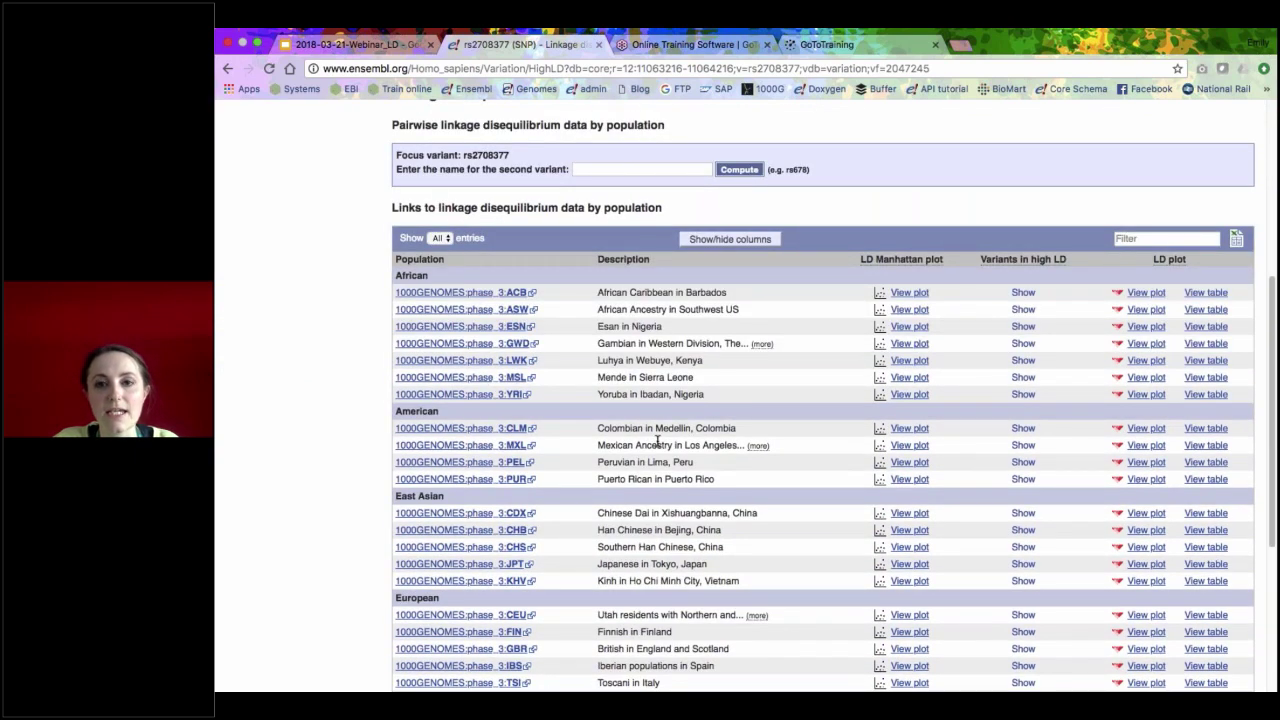
{"action": "scroll", "coordinate": [657, 443], "scroll_direction": "down", "scroll_amount": 2}
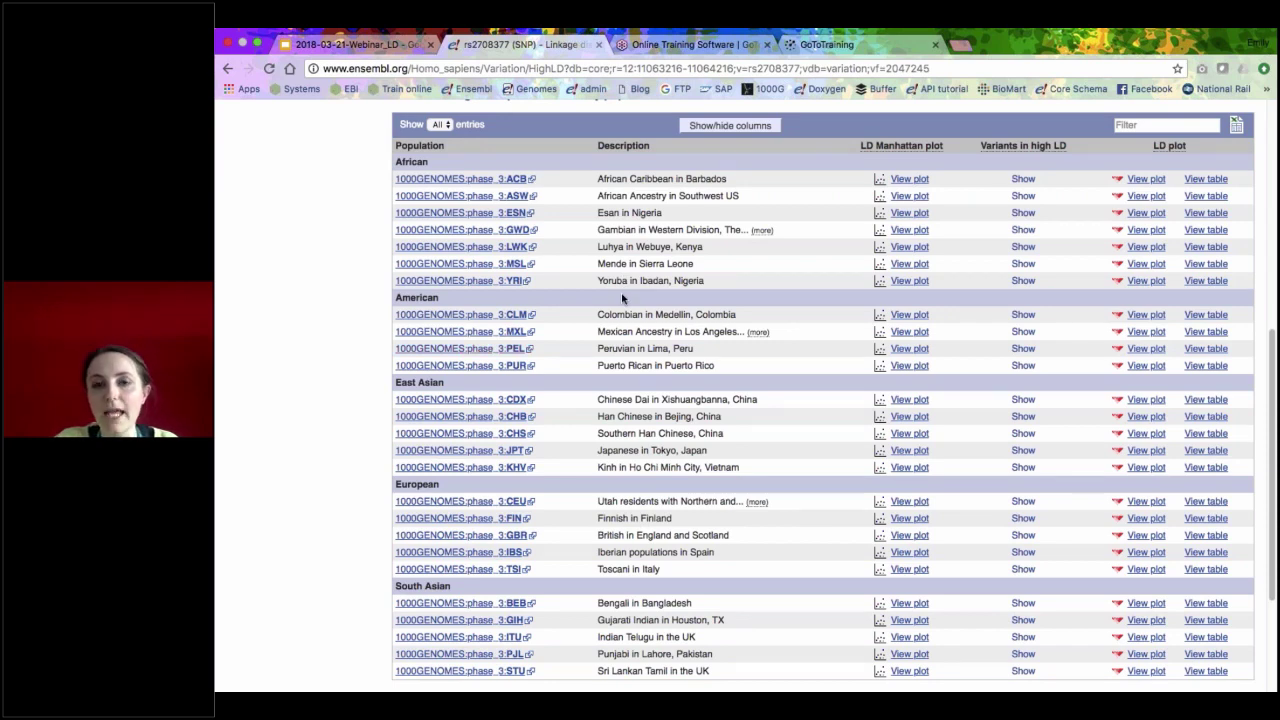
{"action": "scroll", "coordinate": [621, 298], "scroll_direction": "up", "scroll_amount": 1}
{"action": "scroll", "coordinate": [897, 233], "scroll_direction": "up", "scroll_amount": 1}
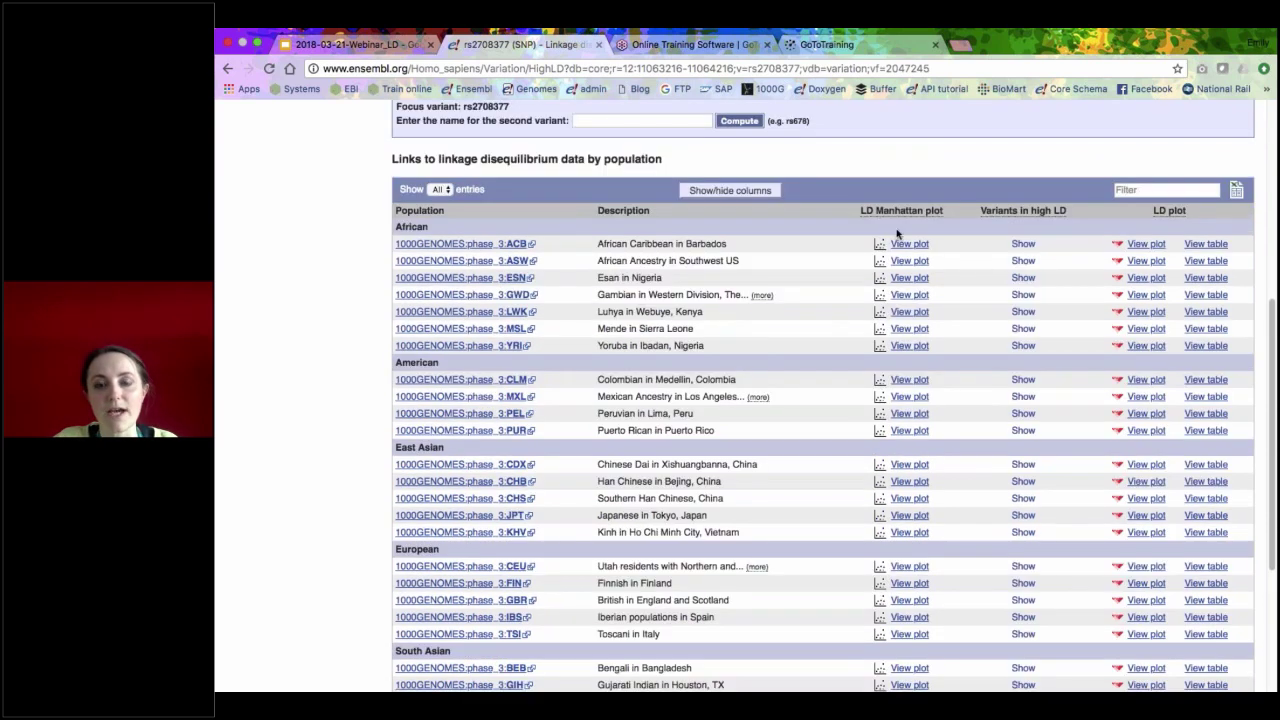
- Open the LD Manhattan plot for the Peruvian in Lima (PEL) population in a separate tab and view its r² track
{"action": "mouse_move", "coordinate": [899, 213]}
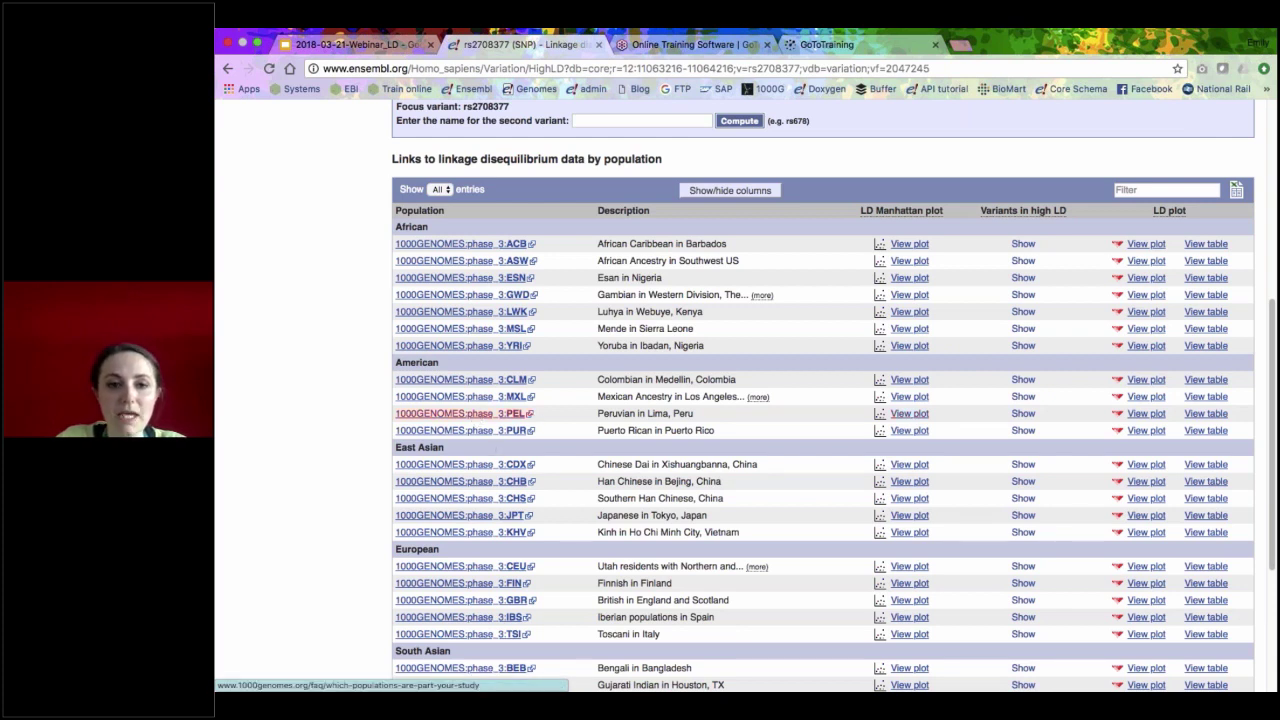
{"action": "left_click", "coordinate": [909, 419], "text": "super"}
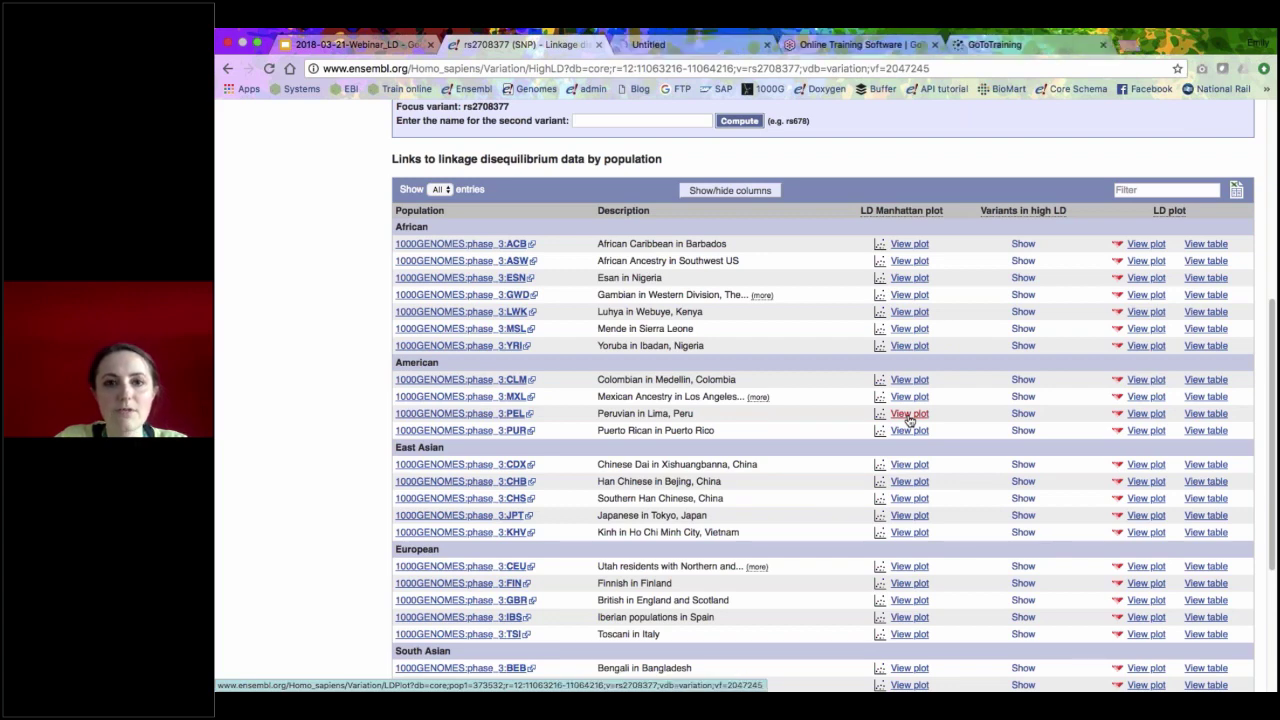
{"action": "left_click", "coordinate": [678, 44]}
{"action": "scroll", "coordinate": [813, 237], "scroll_direction": "down", "scroll_amount": 4}
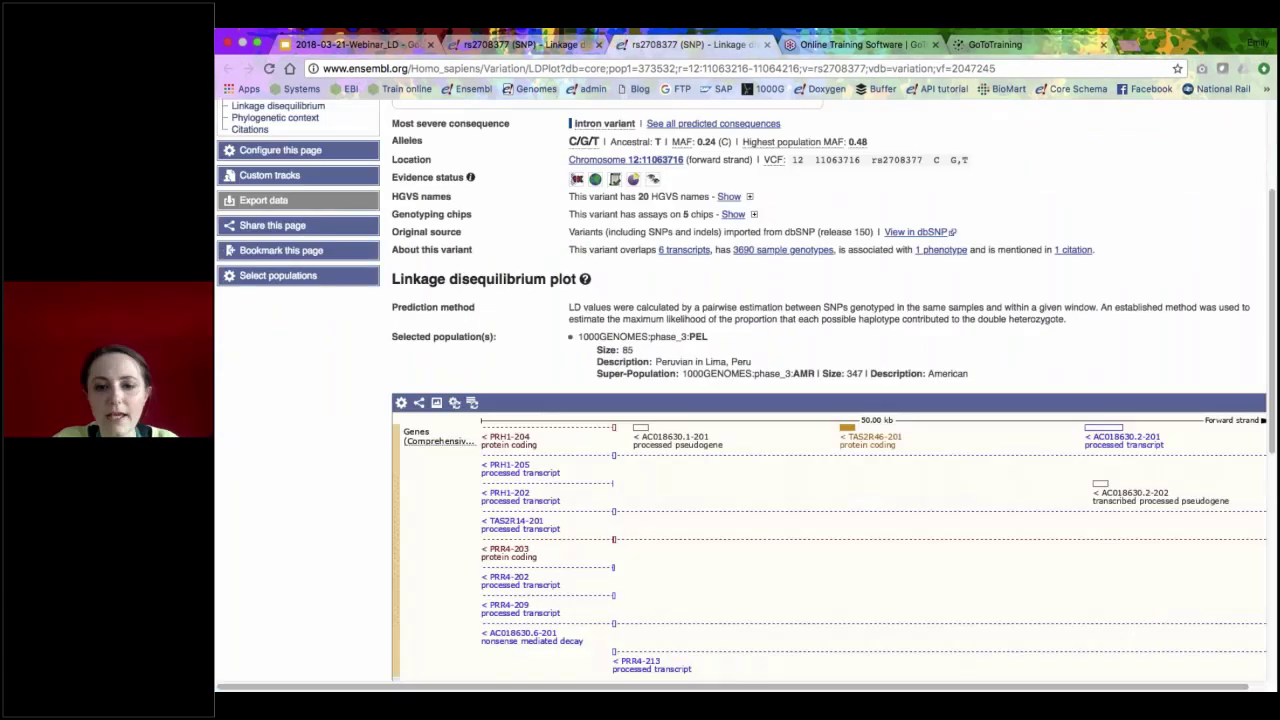
{"action": "scroll", "coordinate": [878, 397], "scroll_direction": "down", "scroll_amount": 8}
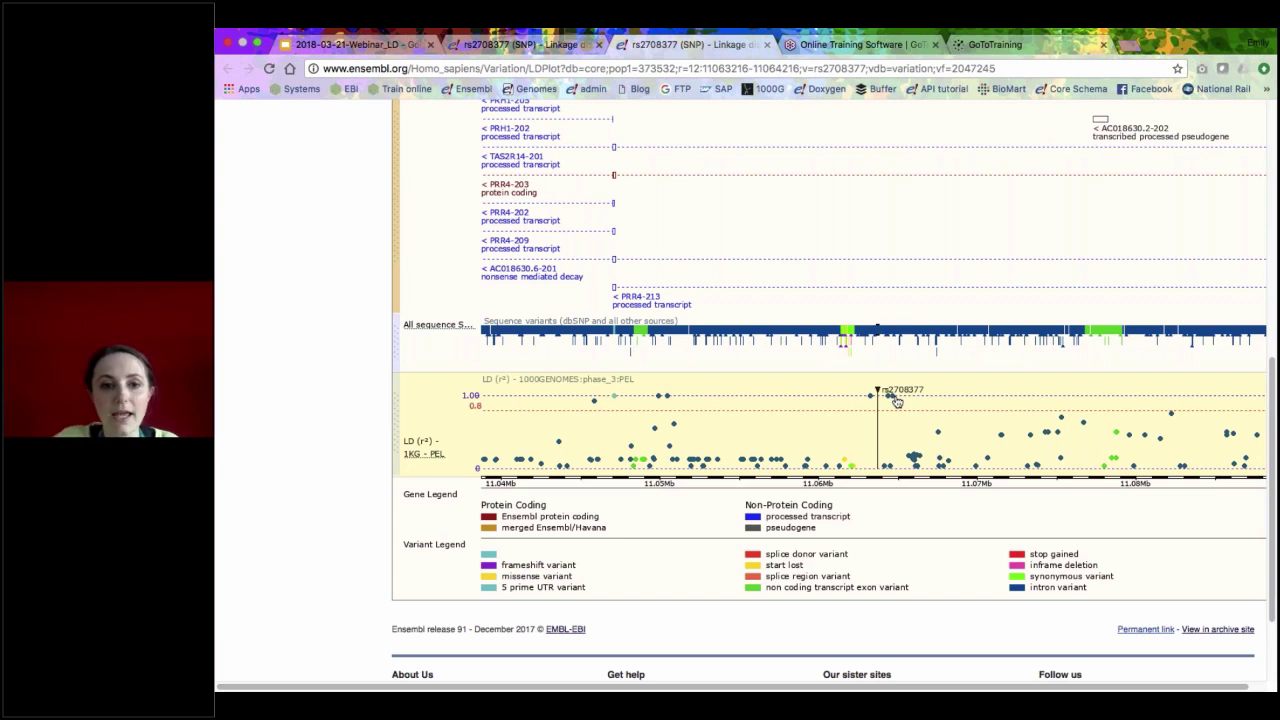
- Examine the description and the track URL of the PEL LD (r²) track, and close the track's information
{"action": "left_click", "coordinate": [425, 449]}
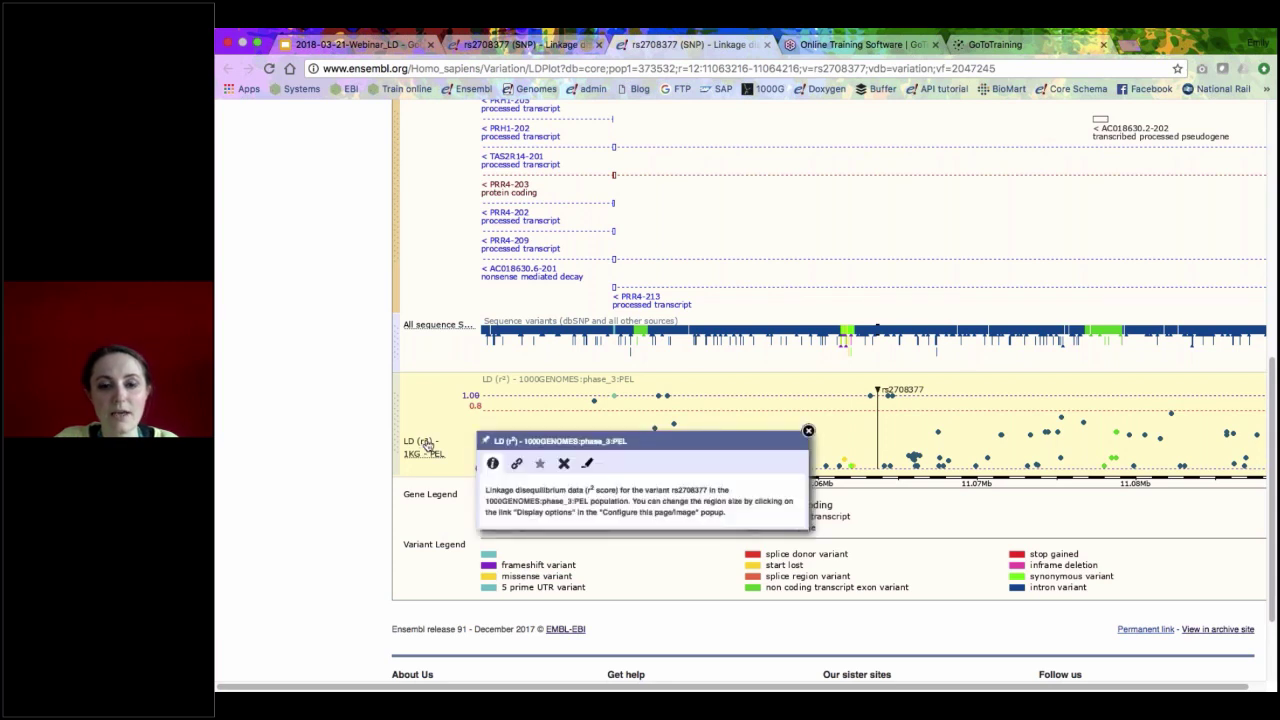
{"action": "left_click", "coordinate": [516, 464]}
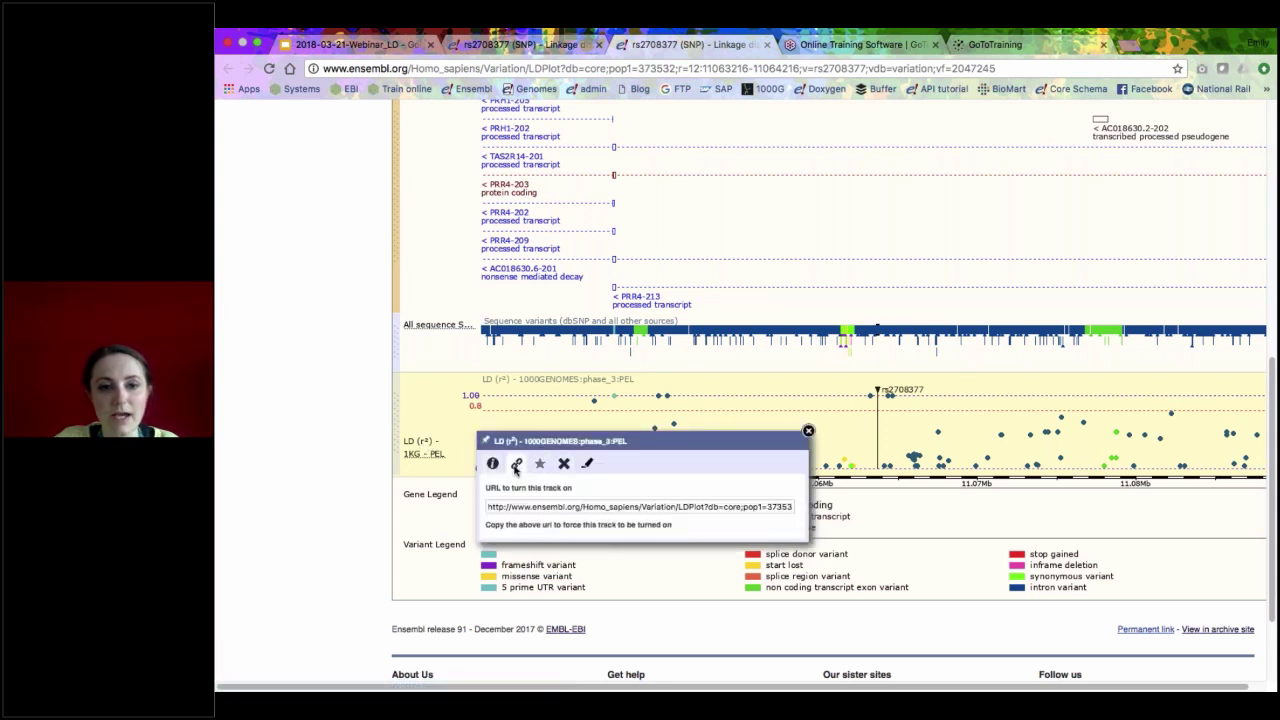
{"action": "left_click", "coordinate": [365, 405]}
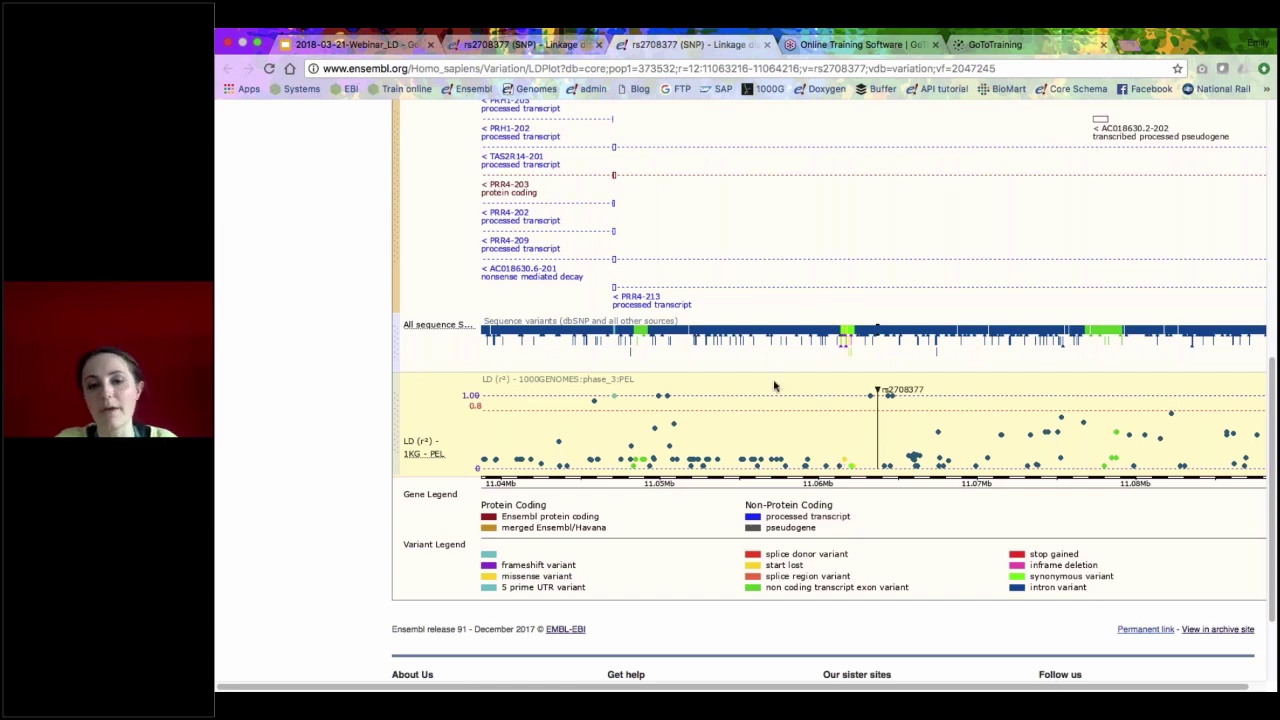
- Return to the linkage disequilibrium population table and show the variants in high LD for the PEL population
{"action": "scroll", "coordinate": [774, 386], "scroll_direction": "up", "scroll_amount": 3}
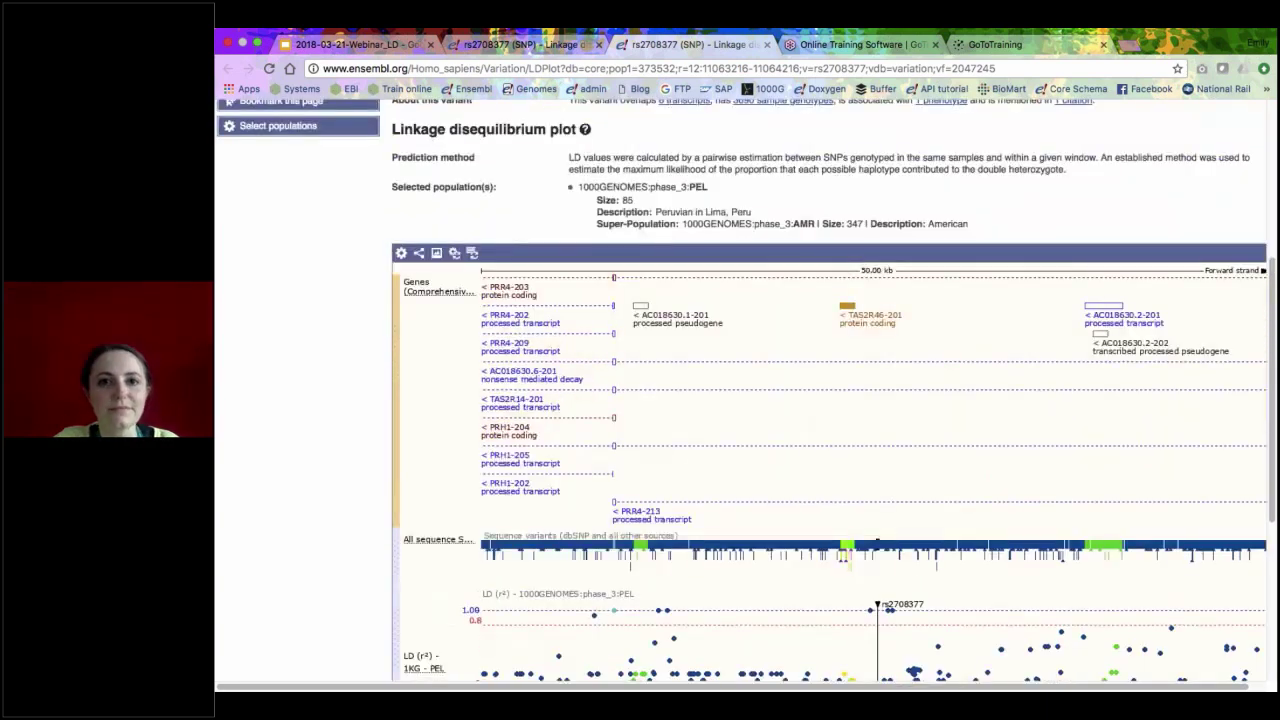
{"action": "scroll", "coordinate": [774, 386], "scroll_direction": "up", "scroll_amount": 1}
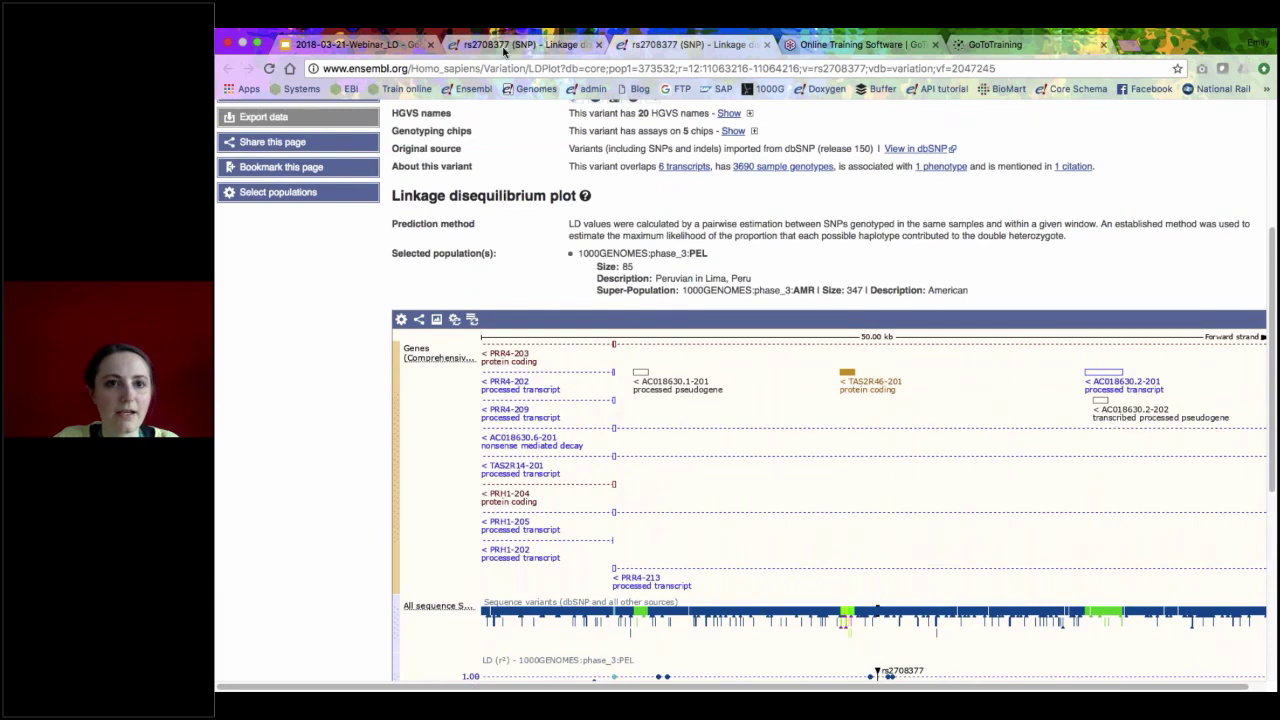
{"action": "left_click", "coordinate": [505, 47]}
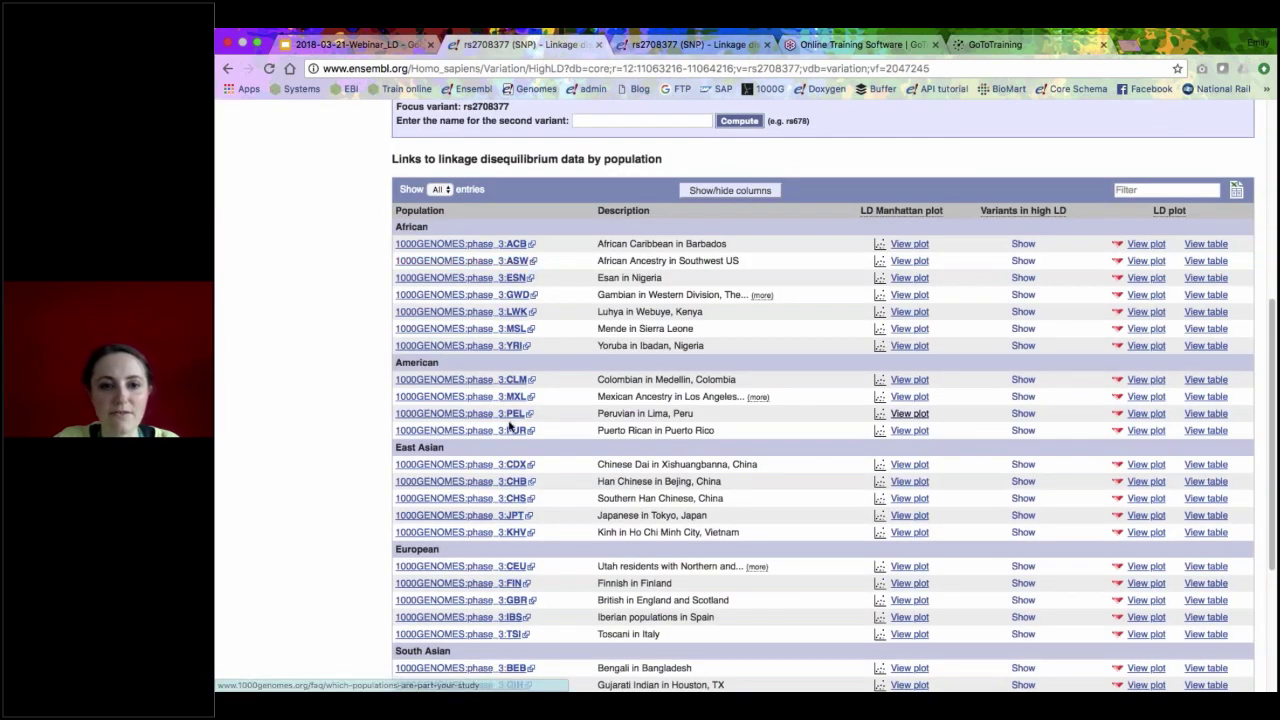
{"action": "left_click", "coordinate": [1023, 414]}
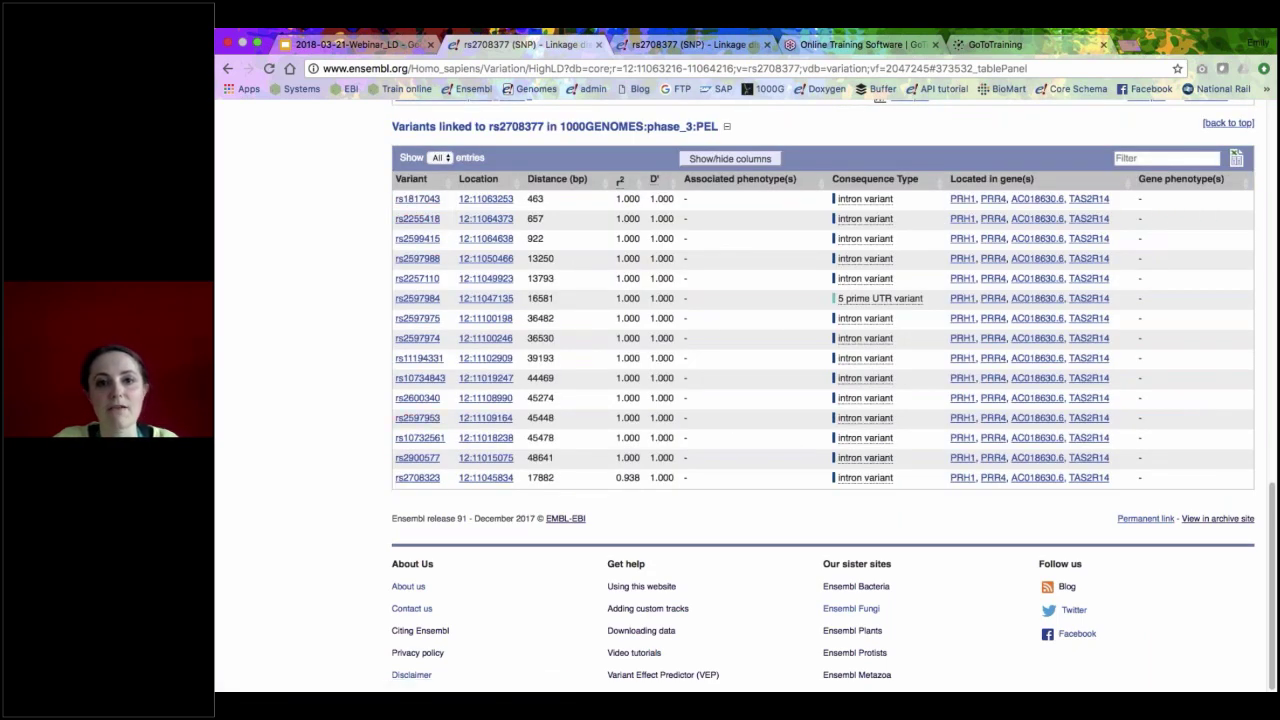
{"action": "mouse_move", "coordinate": [656, 188]}
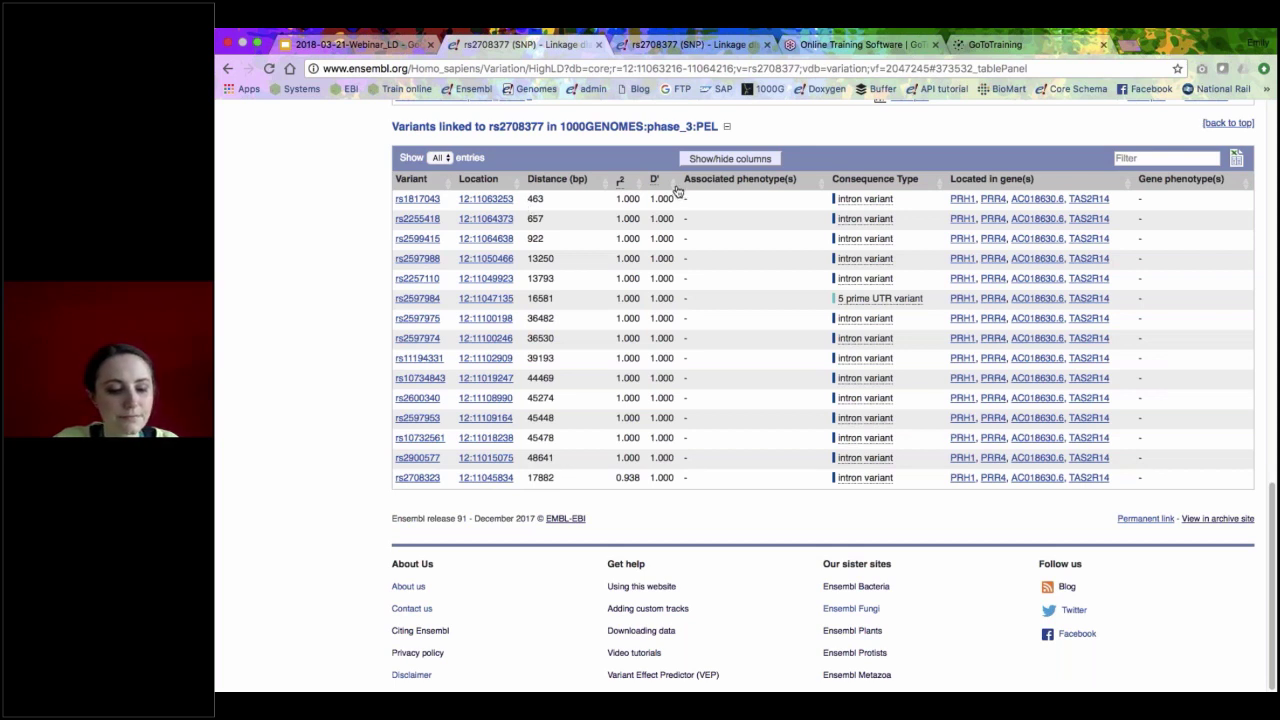
- Open the LD plot for the Peruvian in Lima (PEL) population in a separate tab and switch to it
{"action": "scroll", "coordinate": [677, 190], "scroll_direction": "up", "scroll_amount": 3}
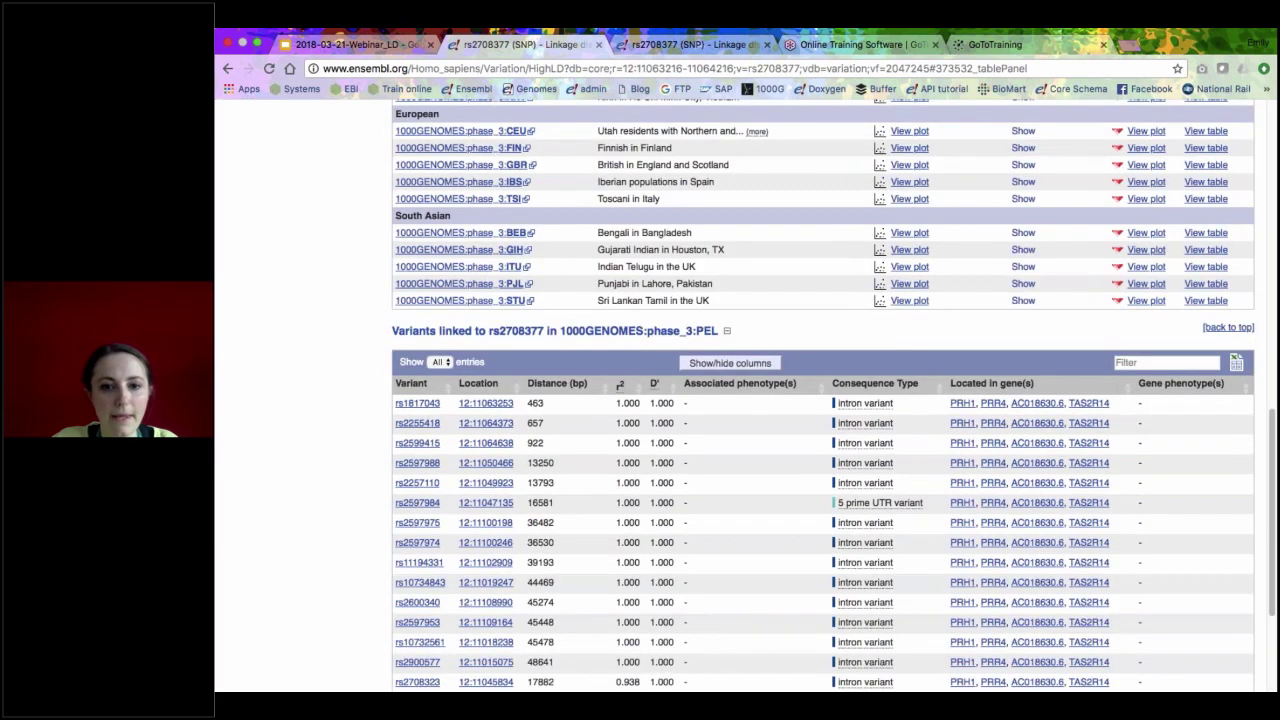
{"action": "scroll", "coordinate": [822, 400], "scroll_direction": "up", "scroll_amount": 2}
{"action": "scroll", "coordinate": [822, 400], "scroll_direction": "up", "scroll_amount": 3}
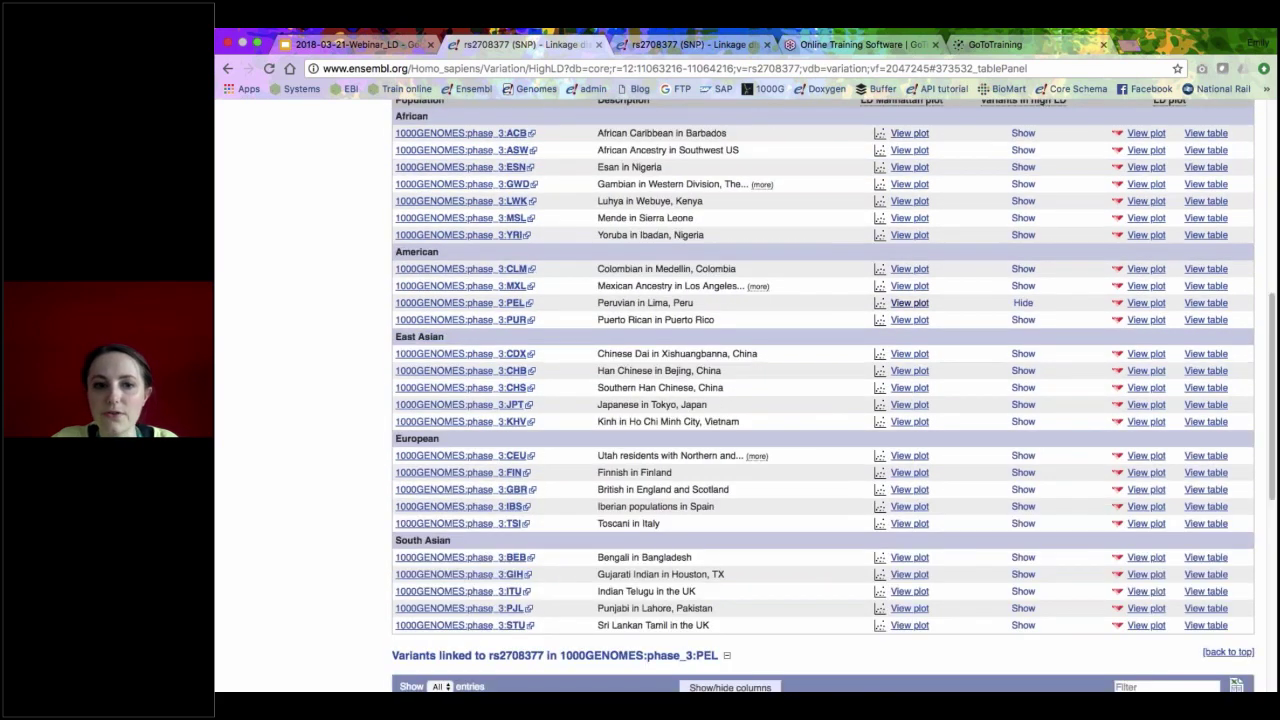
{"action": "scroll", "coordinate": [1146, 425], "scroll_direction": "up", "scroll_amount": 2}
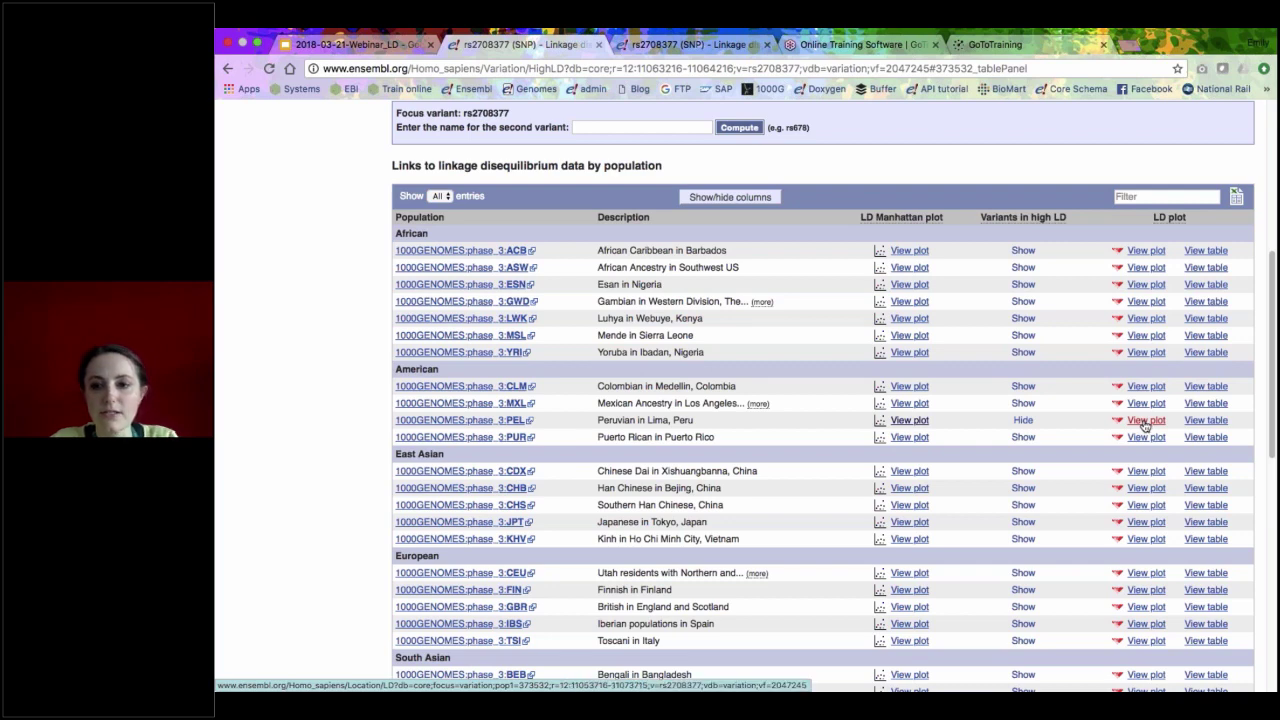
{"action": "left_click", "coordinate": [1146, 421]}
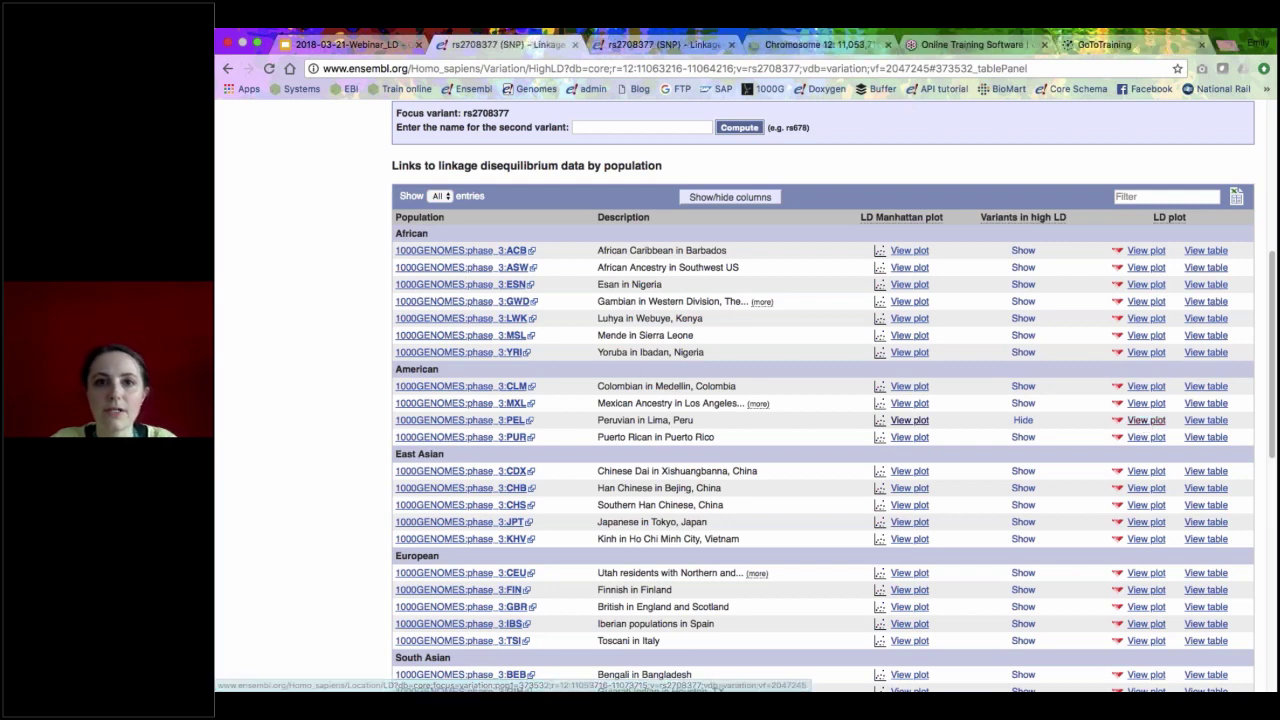
{"action": "left_click", "coordinate": [790, 48]}
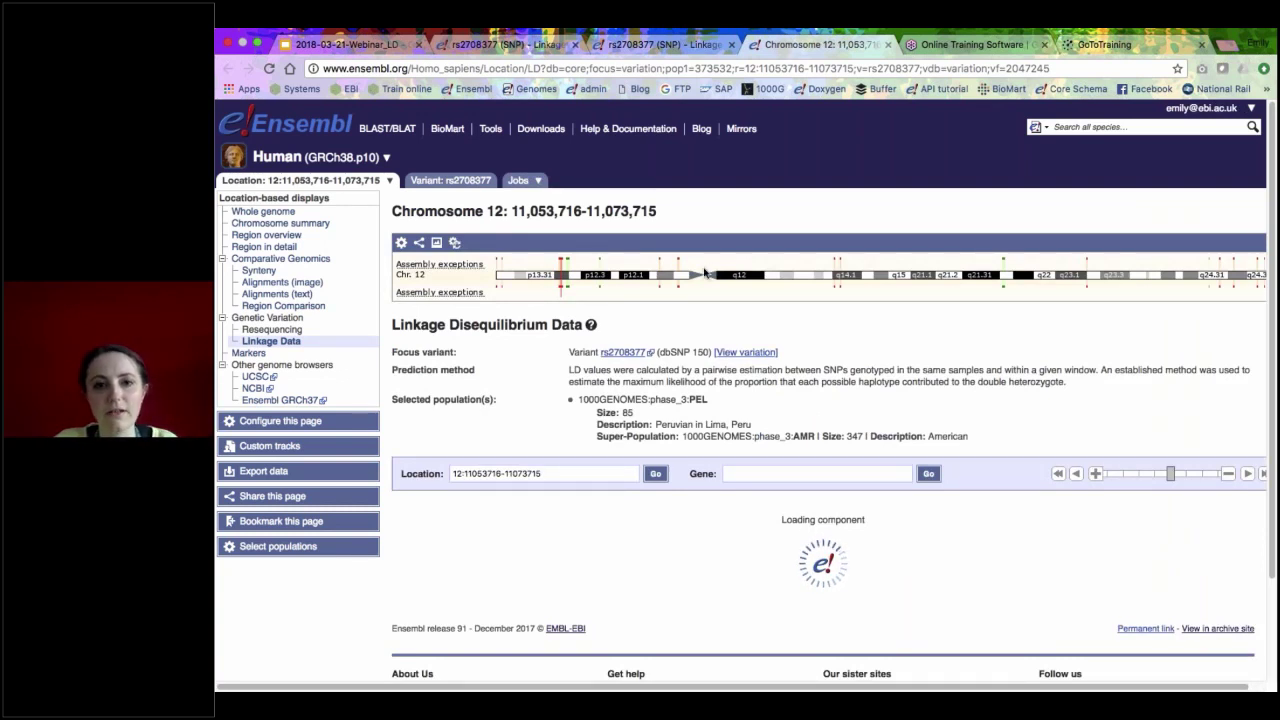
- Examine the triangular r² and D' linkage disequilibrium plots of the PEL population for the region around rs2708377
{"action": "scroll", "coordinate": [705, 273], "scroll_direction": "down", "scroll_amount": 1}
{"action": "scroll", "coordinate": [705, 273], "scroll_direction": "down", "scroll_amount": 3}
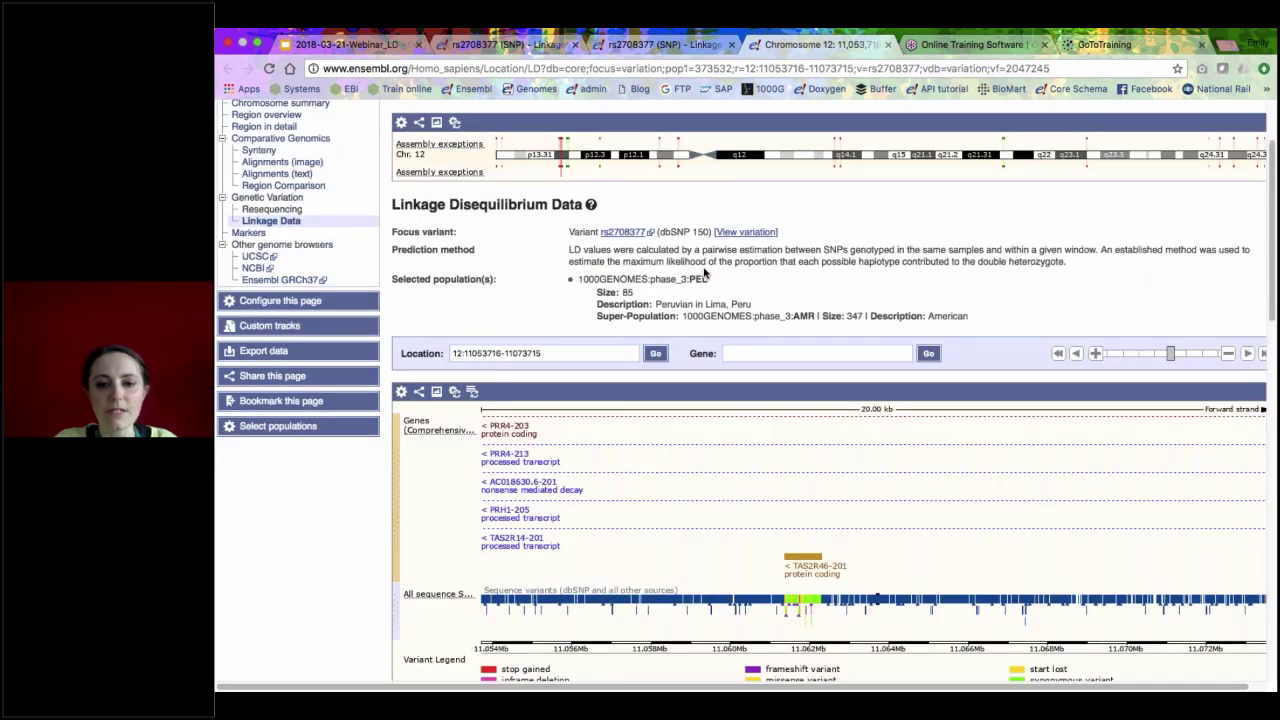
{"action": "scroll", "coordinate": [705, 273], "scroll_direction": "down", "scroll_amount": 15}
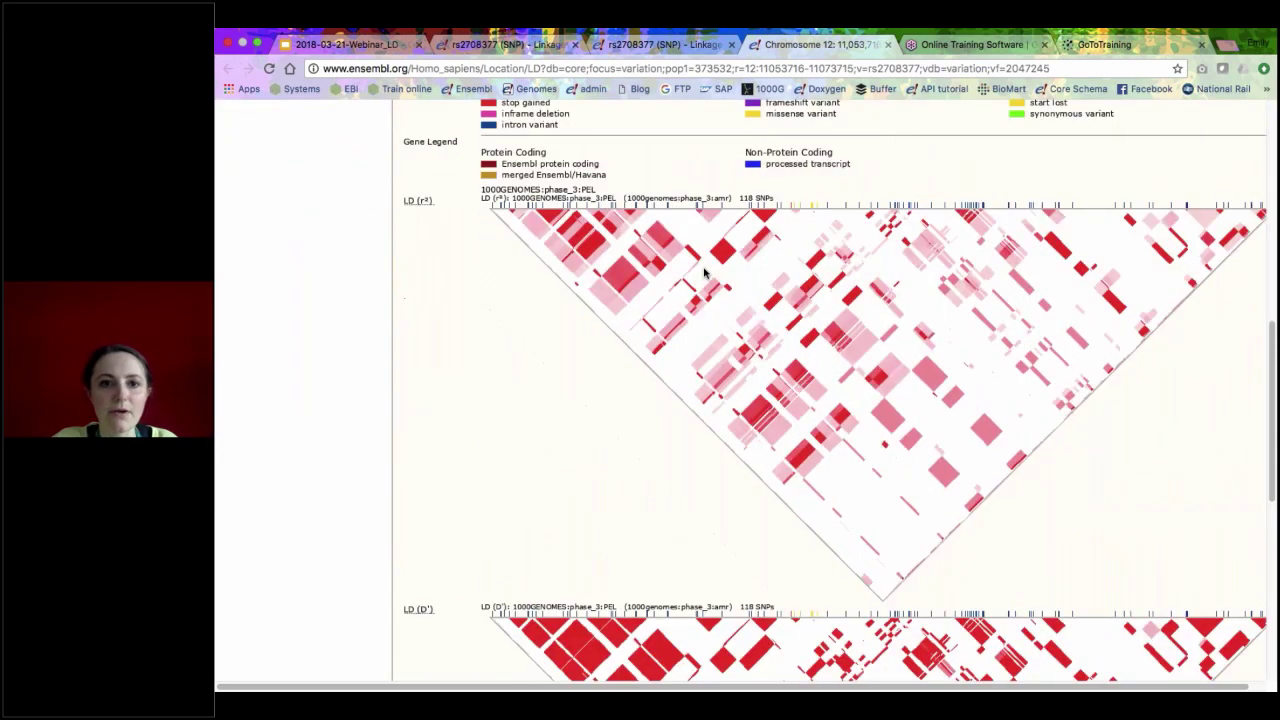
{"action": "scroll", "coordinate": [705, 273], "scroll_direction": "up", "scroll_amount": 1}
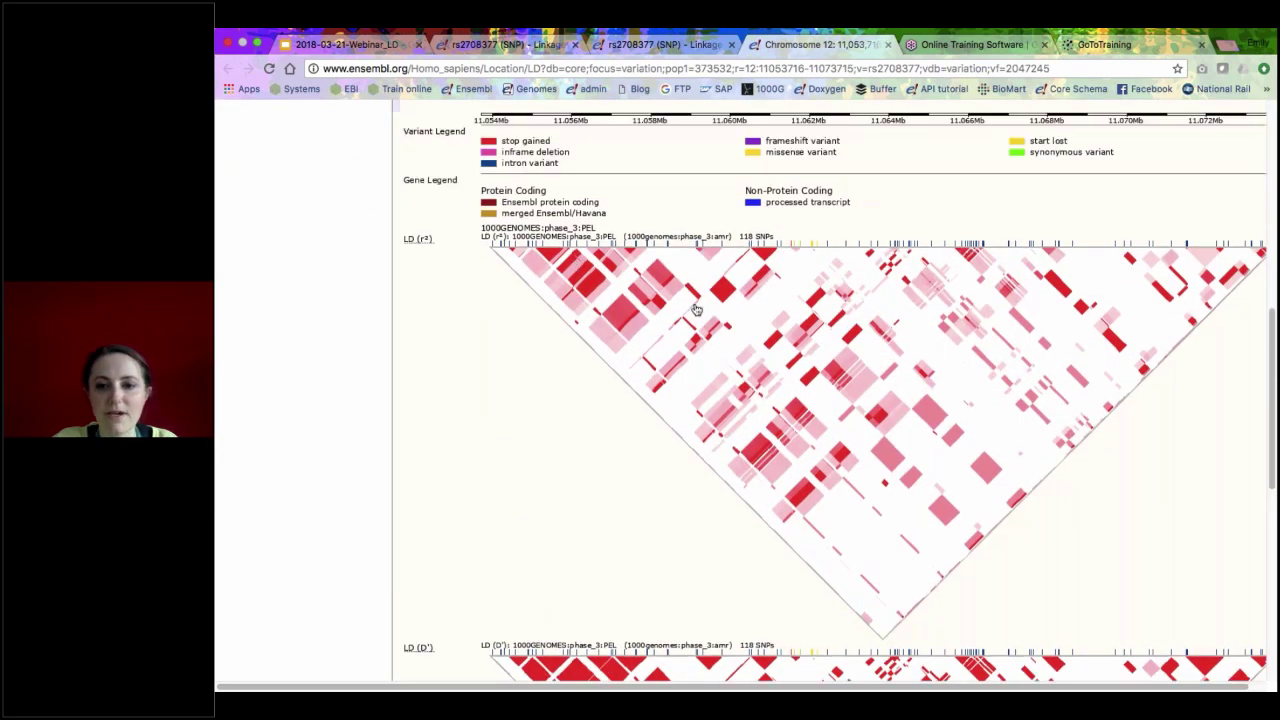
{"action": "scroll", "coordinate": [696, 309], "scroll_direction": "down", "scroll_amount": 10}
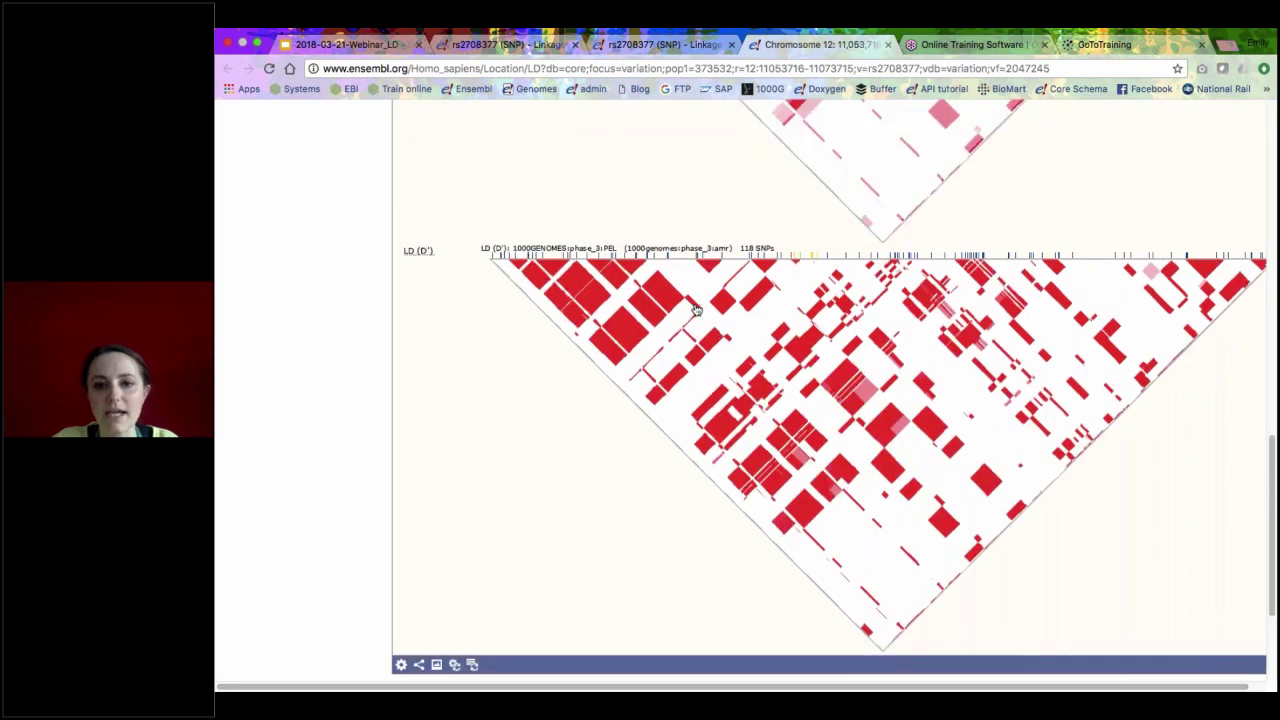
{"action": "scroll", "coordinate": [696, 309], "scroll_direction": "up", "scroll_amount": 8}
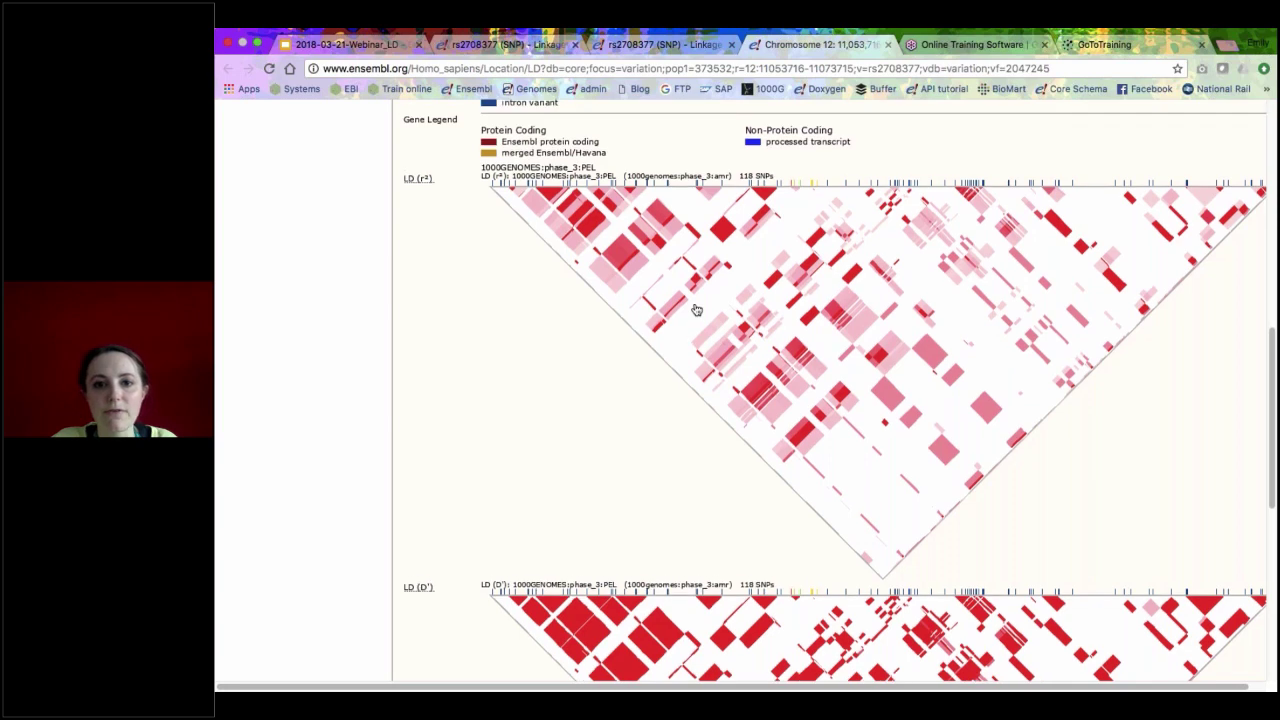
- Compare the r² plot of the PEL population with the D' plot below it
{"action": "scroll", "coordinate": [696, 309], "scroll_direction": "up", "scroll_amount": 2}
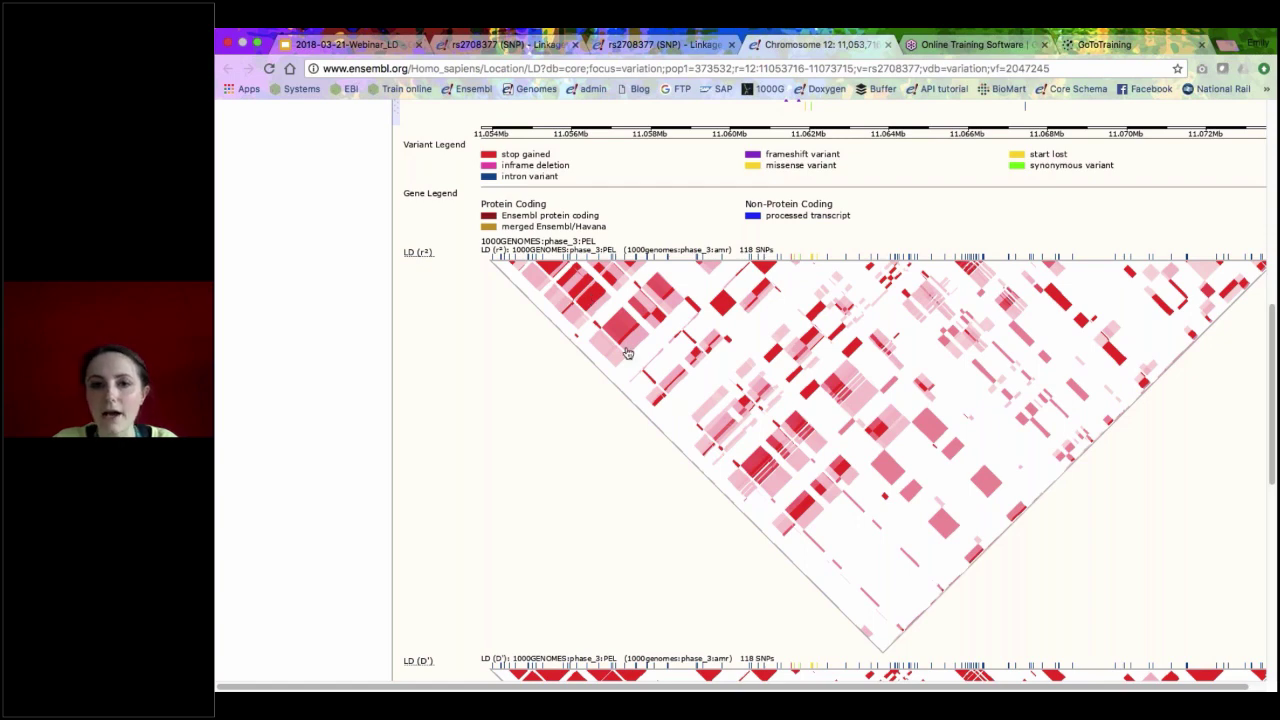
{"action": "scroll", "coordinate": [627, 352], "scroll_direction": "down", "scroll_amount": 6}
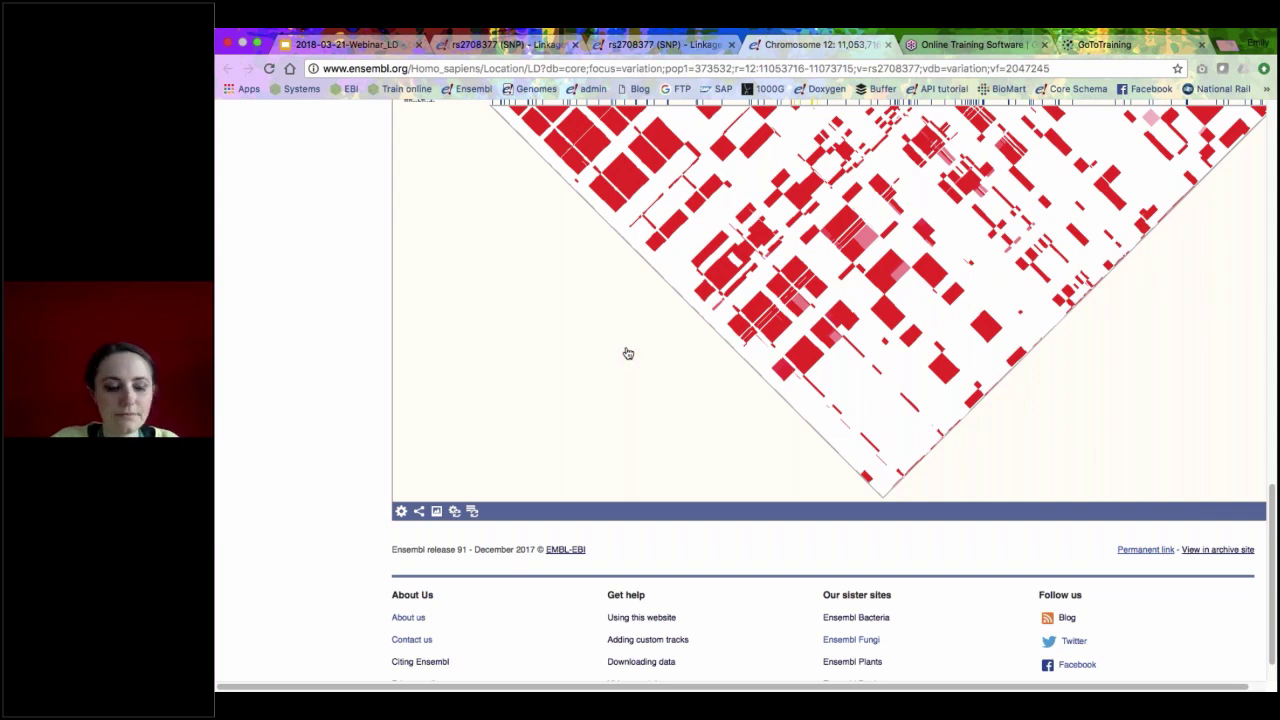
{"action": "scroll", "coordinate": [628, 353], "scroll_direction": "up", "scroll_amount": 5}
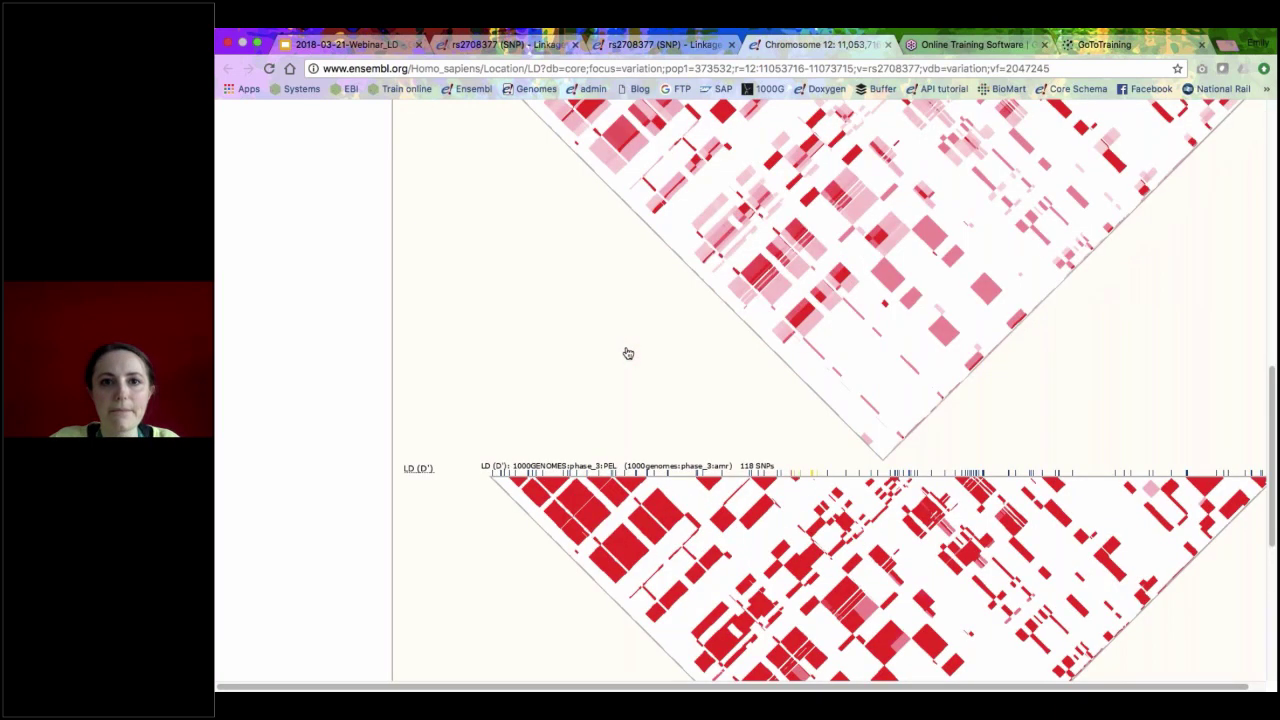
{"action": "scroll", "coordinate": [628, 353], "scroll_direction": "up", "scroll_amount": 10}
- Return to the linkage disequilibrium population table and open the LD table for the Peruvian in Lima (PEL) population
{"action": "left_click", "coordinate": [631, 50]}
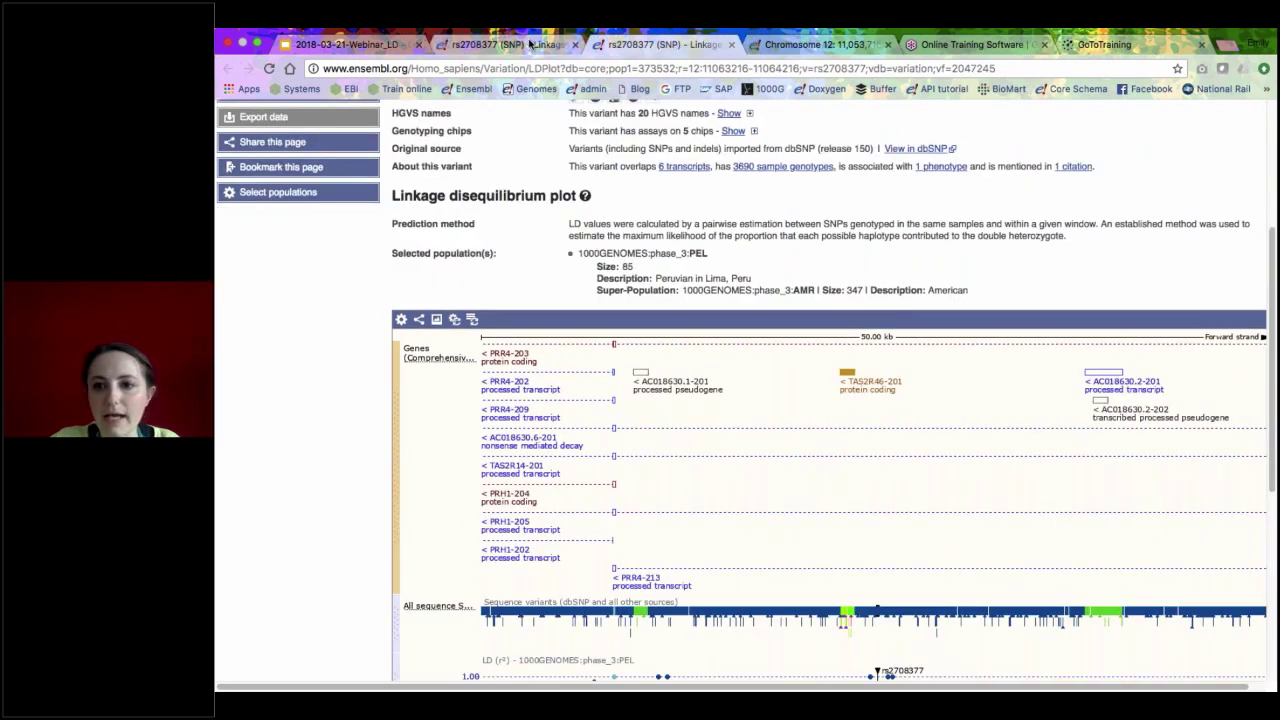
{"action": "left_click", "coordinate": [531, 45]}
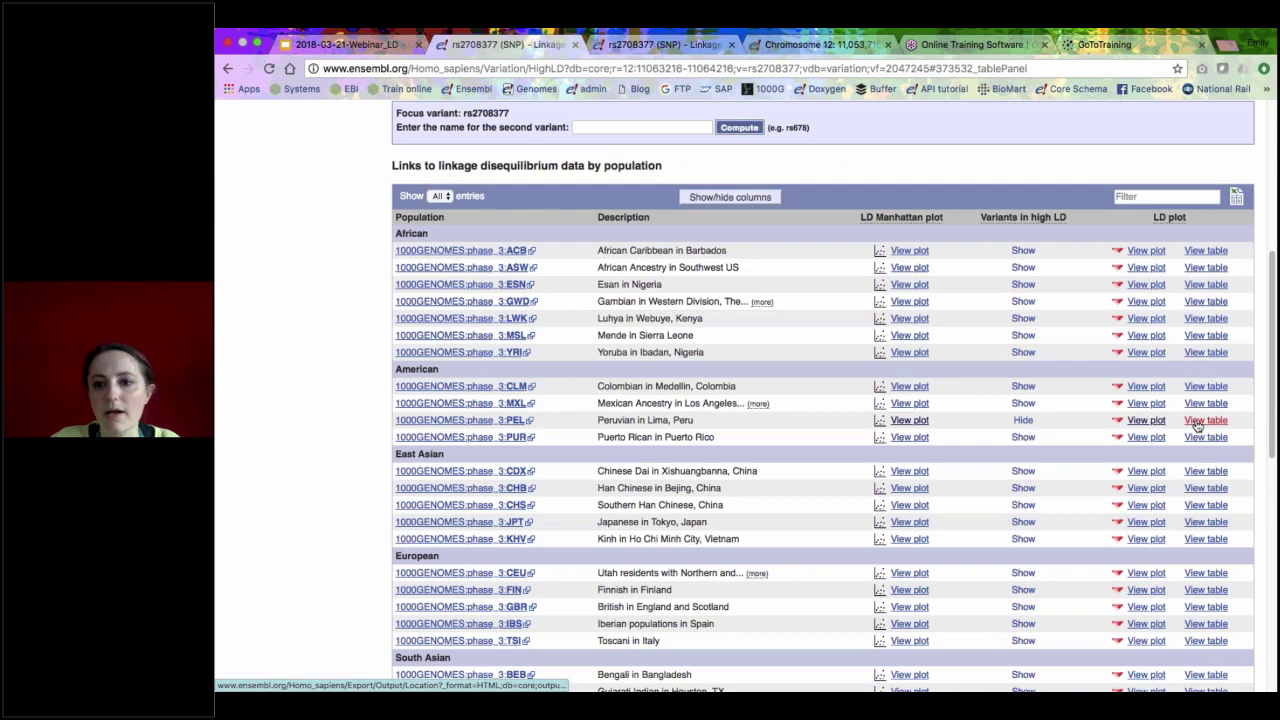
{"action": "left_click", "coordinate": [1197, 422]}
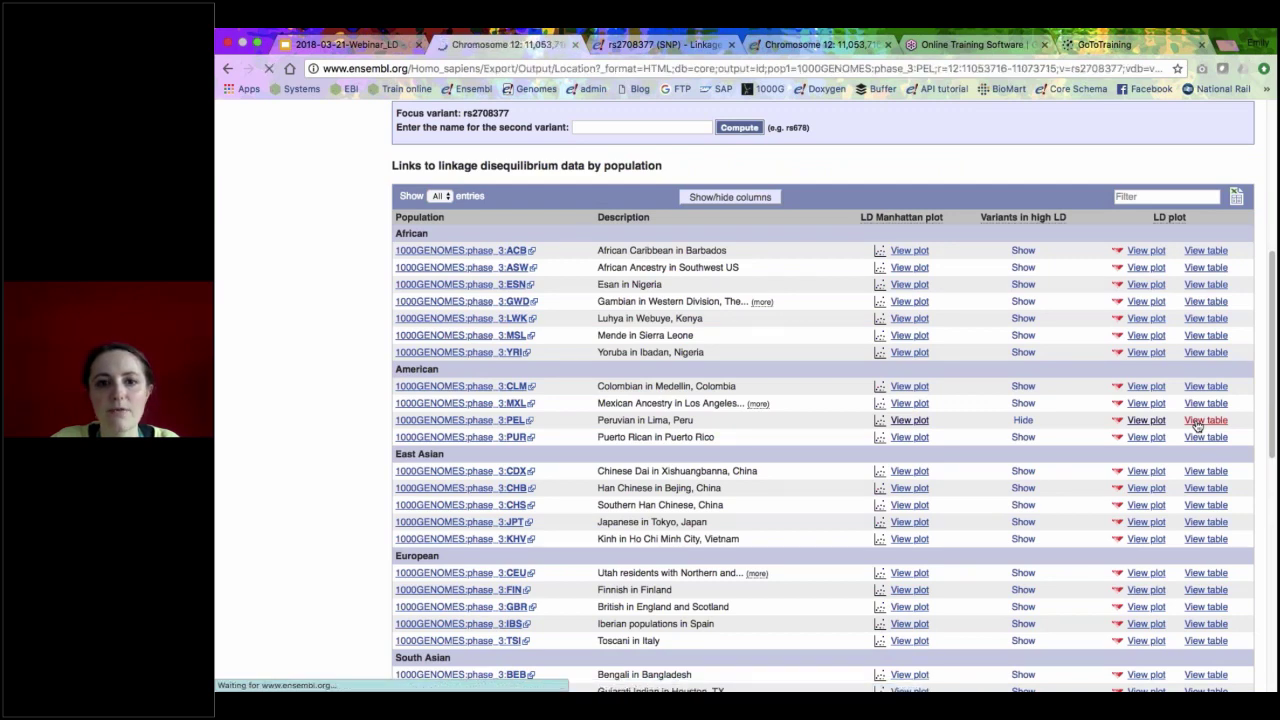
{"action": "scroll", "coordinate": [863, 459], "scroll_direction": "down", "scroll_amount": 1}
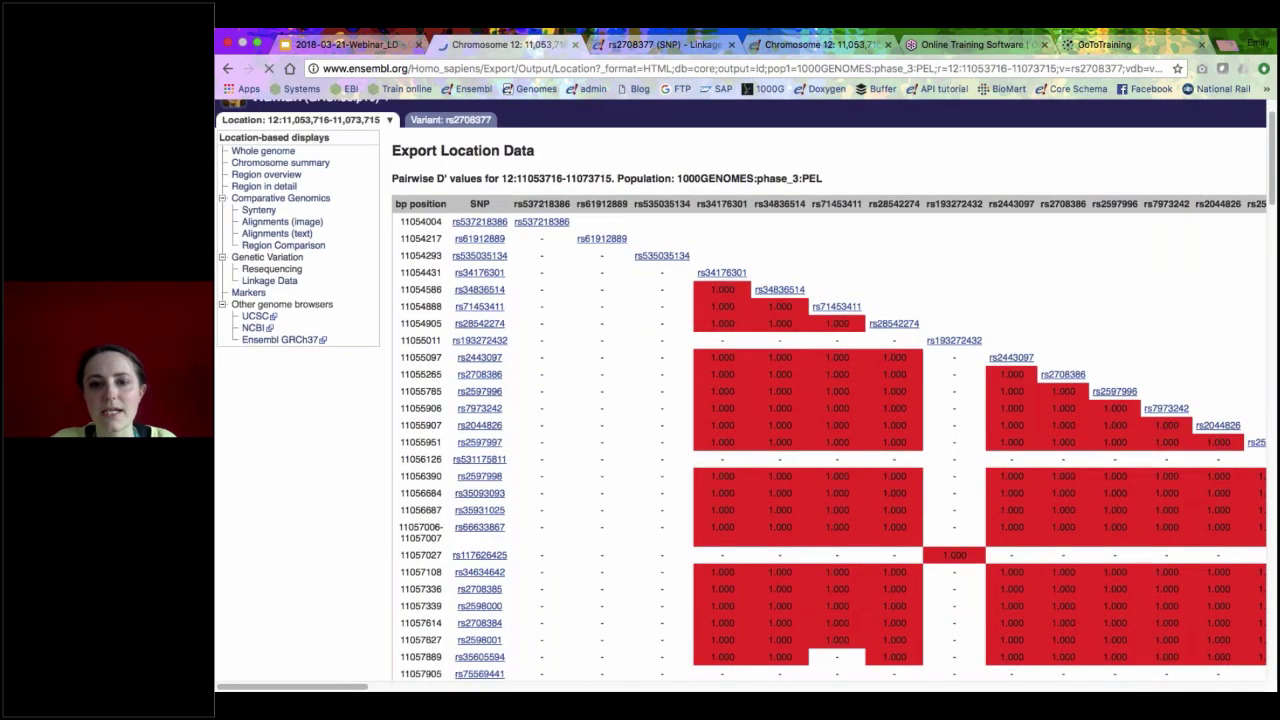
{"action": "scroll", "coordinate": [830, 400], "scroll_direction": "down", "scroll_amount": 1}
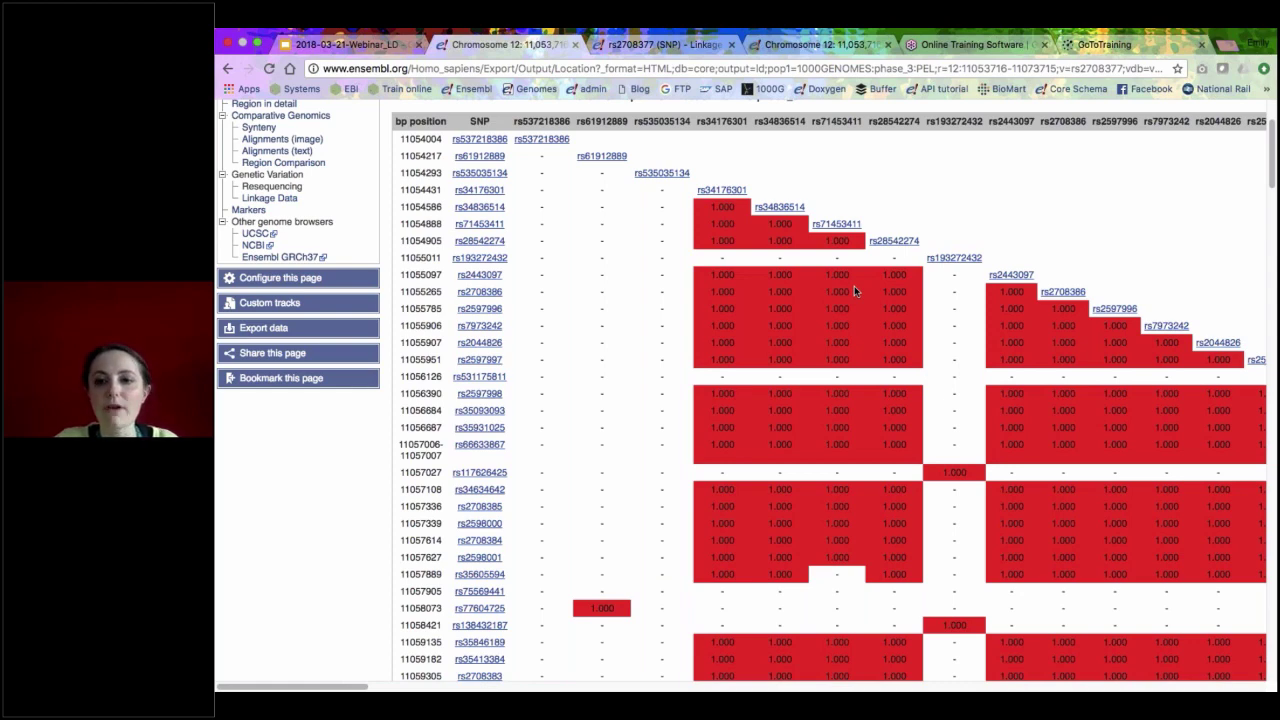
{"action": "scroll", "coordinate": [854, 286], "scroll_direction": "down", "scroll_amount": 4}
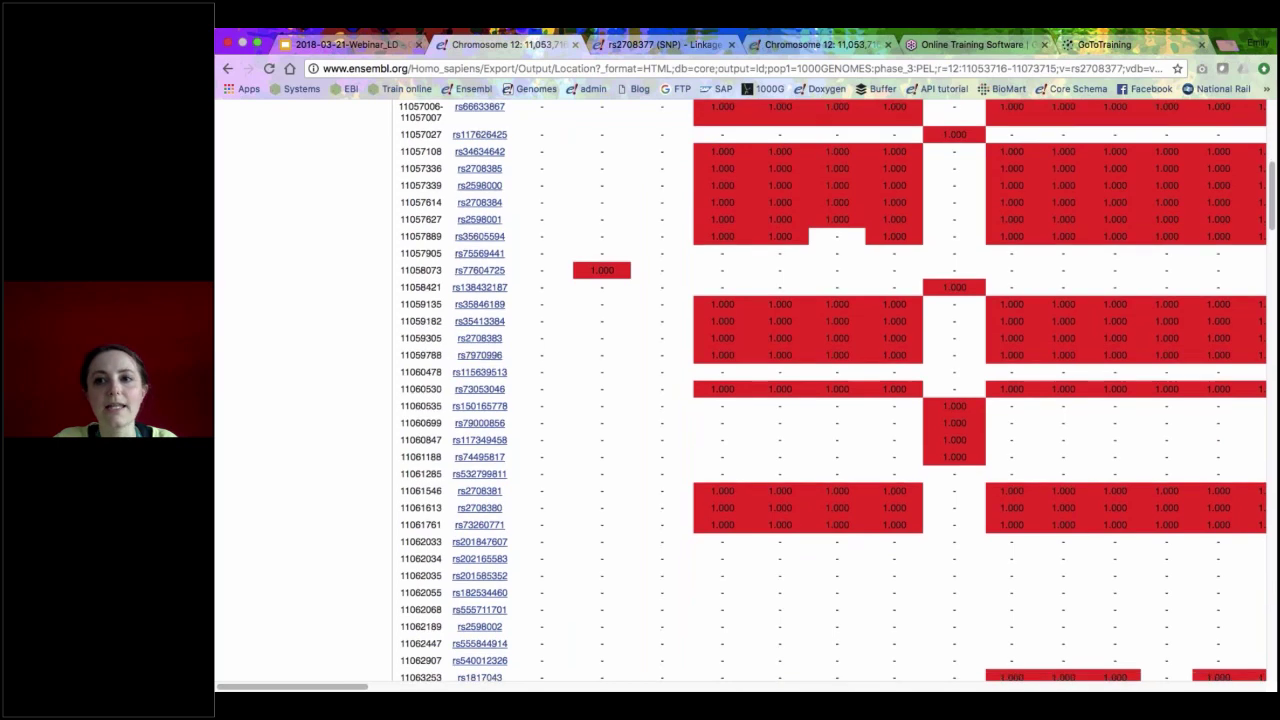
{"action": "scroll", "coordinate": [830, 390], "scroll_direction": "down", "scroll_amount": 4}
{"action": "scroll", "coordinate": [740, 400], "scroll_direction": "up", "scroll_amount": 10}
{"action": "scroll", "coordinate": [740, 400], "scroll_direction": "right", "scroll_amount": 10}
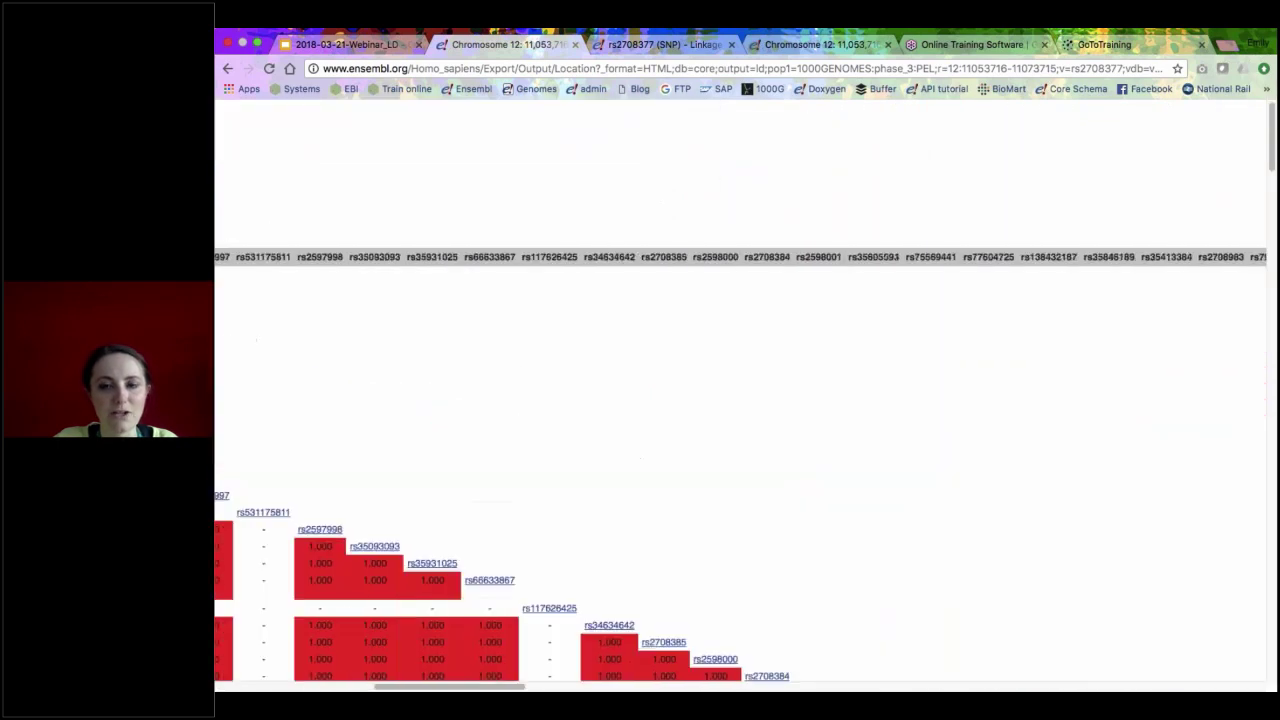
{"action": "scroll", "coordinate": [740, 400], "scroll_direction": "left", "scroll_amount": 10}
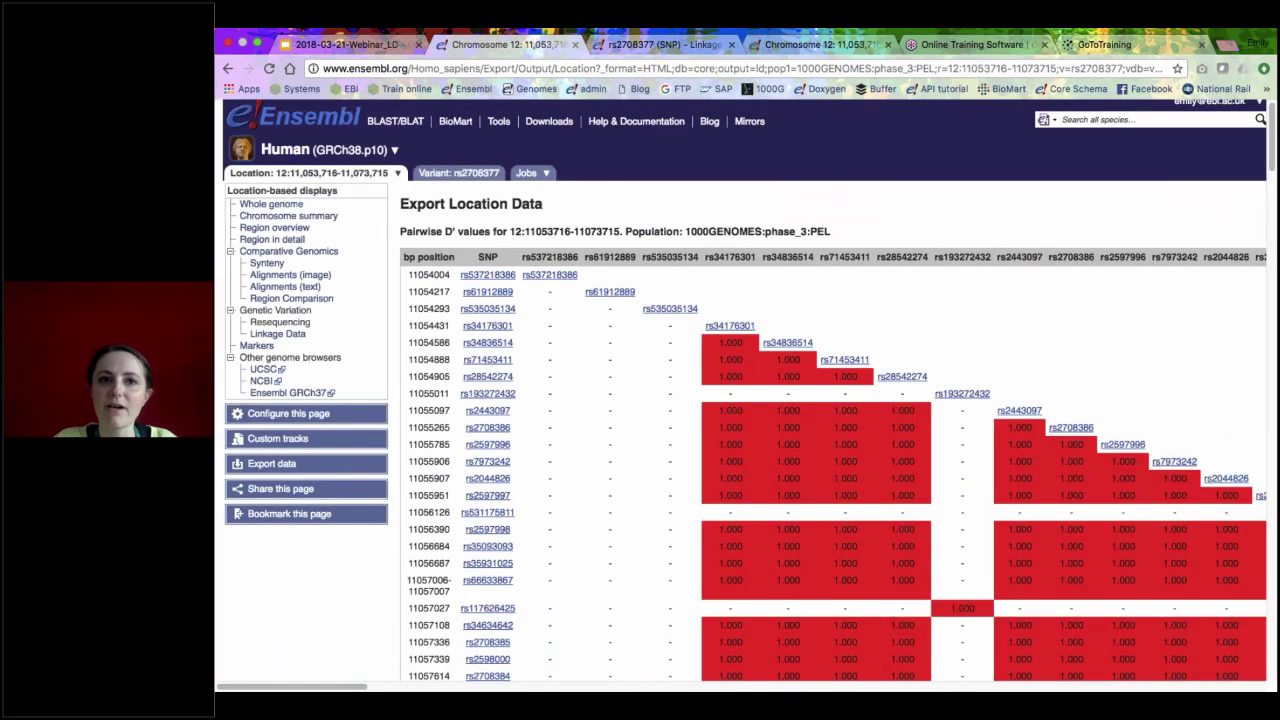
{"action": "scroll", "coordinate": [740, 390], "scroll_direction": "right", "scroll_amount": 1}
- Go back to the linkage disequilibrium page of rs2708377 and open the variant's population genetics page
{"action": "left_click", "coordinate": [228, 69]}
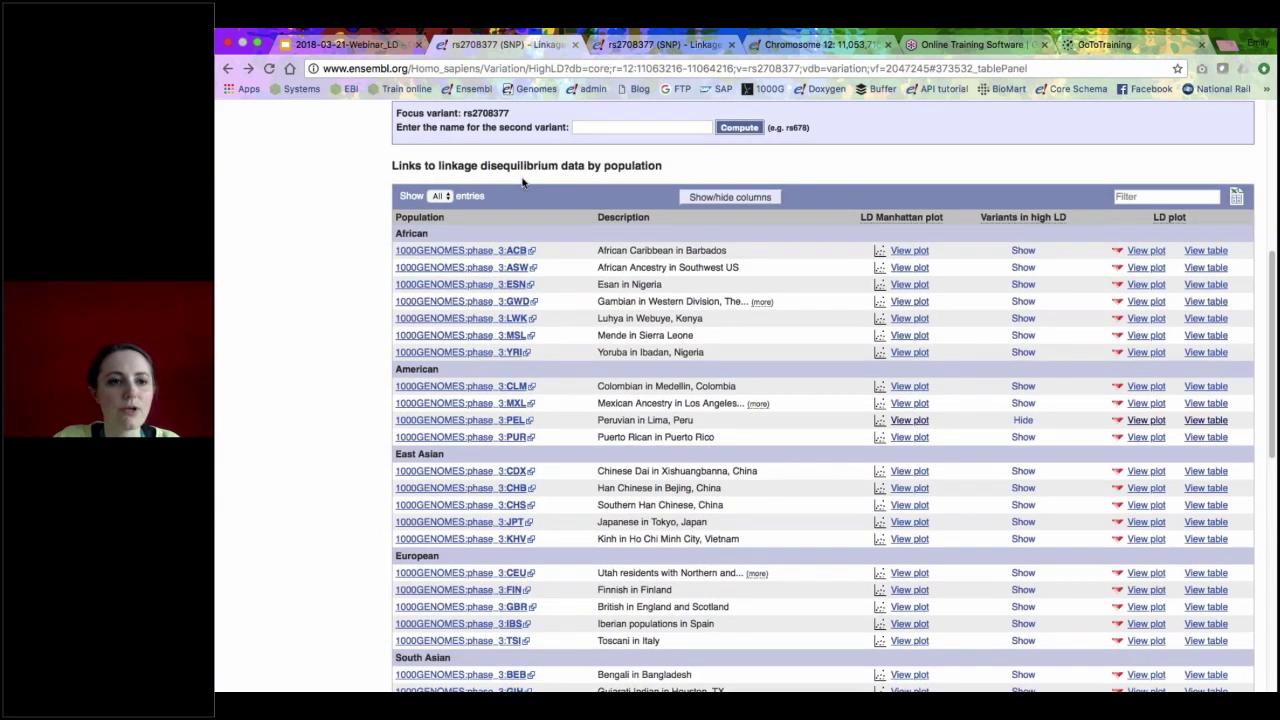
{"action": "scroll", "coordinate": [522, 181], "scroll_direction": "up", "scroll_amount": 5}
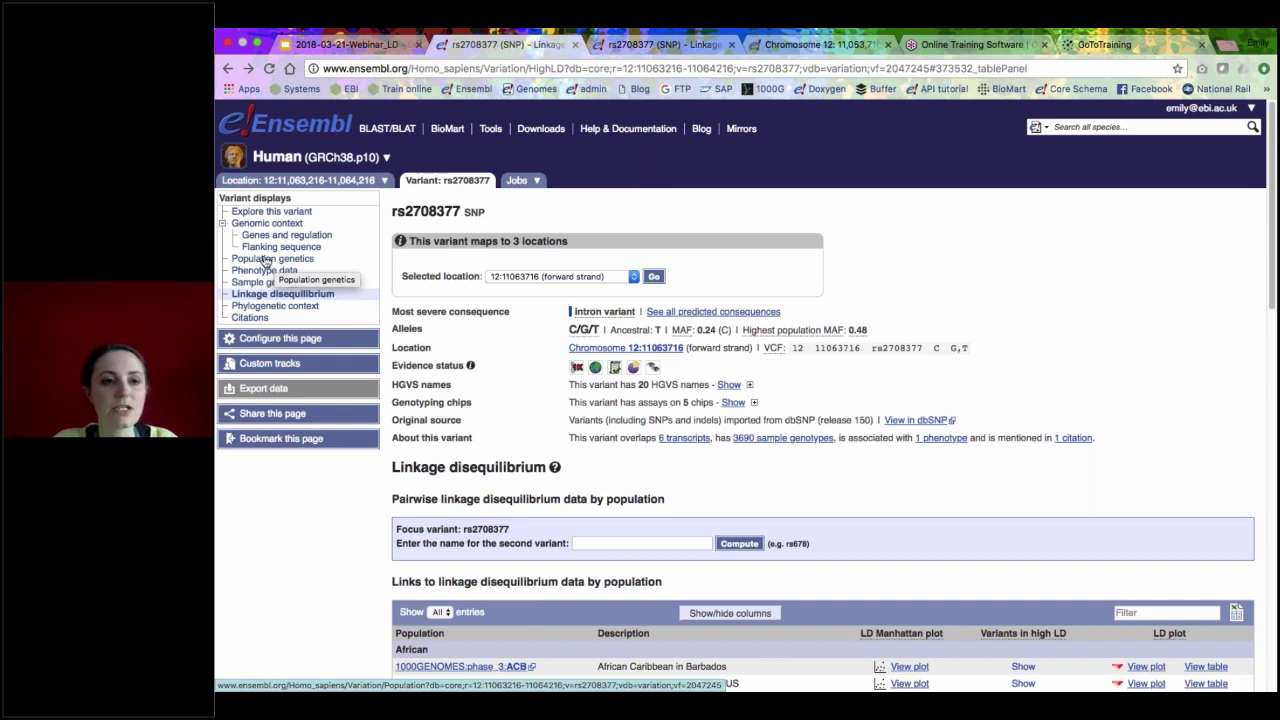
{"action": "left_click", "coordinate": [265, 260]}
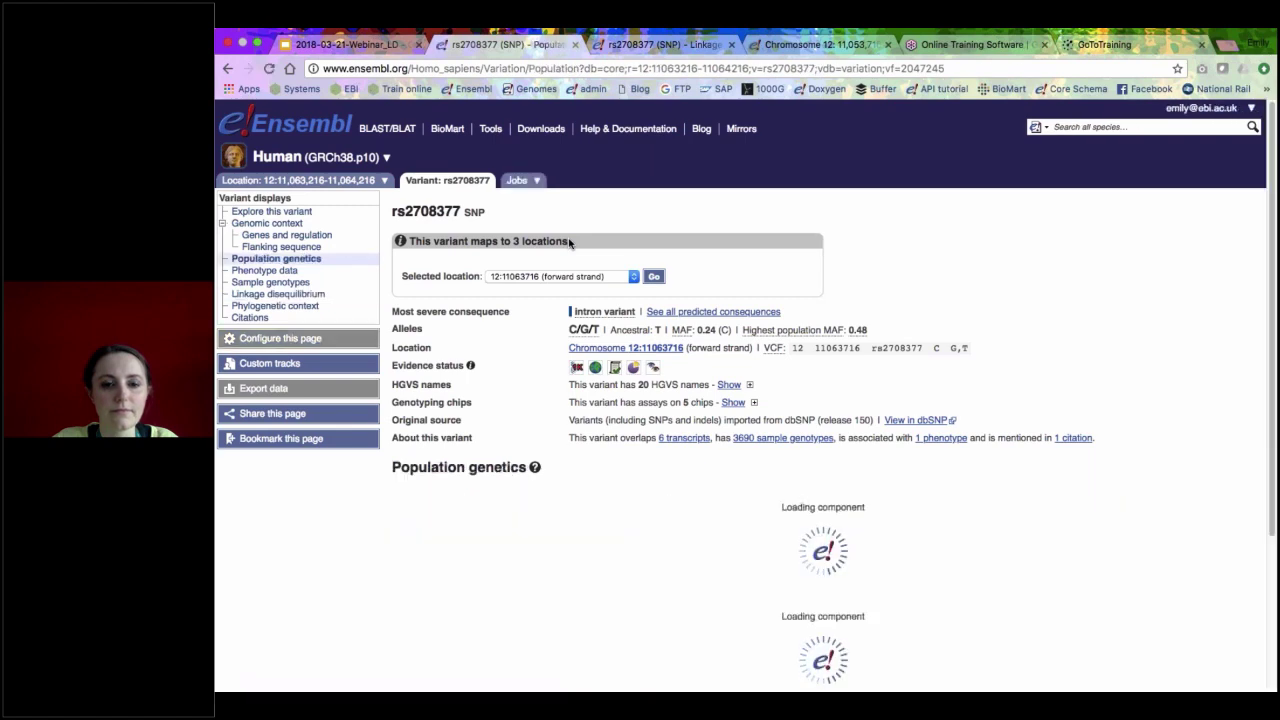
- Expand the AMR sub-populations in the 1000 Genomes Project Phase 3 allele frequencies and examine the PEL frequencies
{"action": "scroll", "coordinate": [569, 243], "scroll_direction": "down", "scroll_amount": 1}
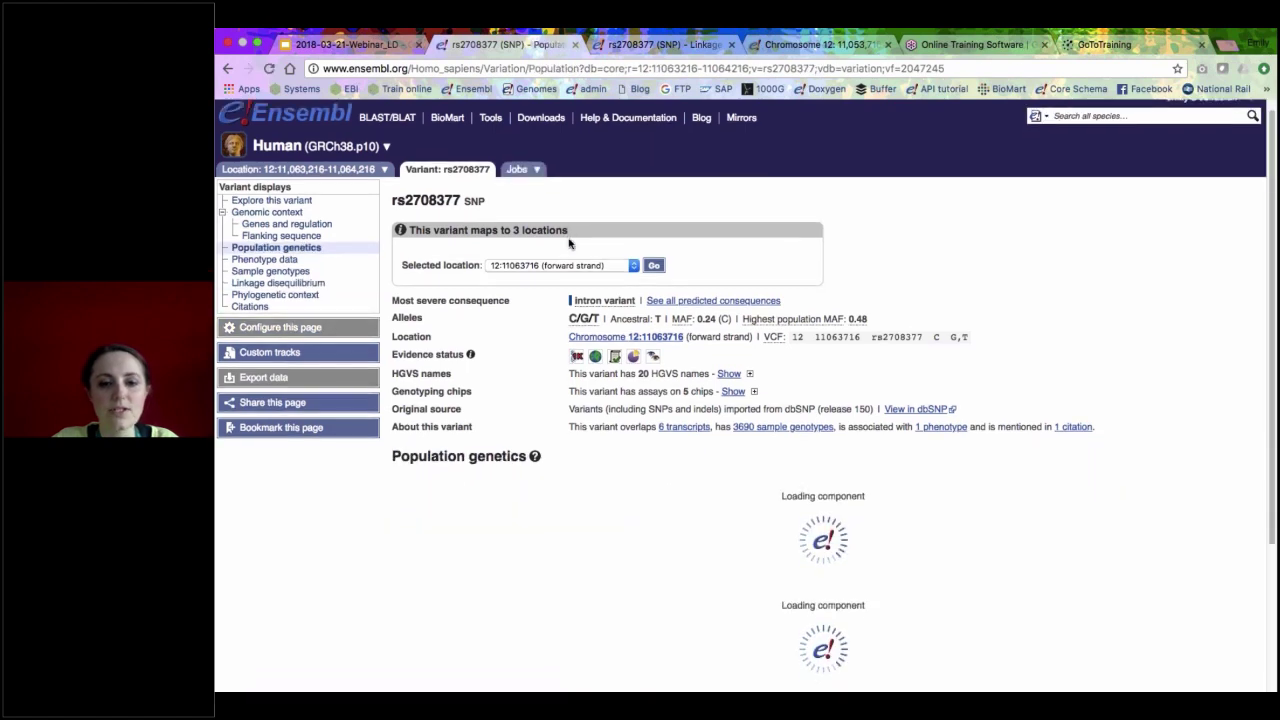
{"action": "scroll", "coordinate": [569, 243], "scroll_direction": "down", "scroll_amount": 3}
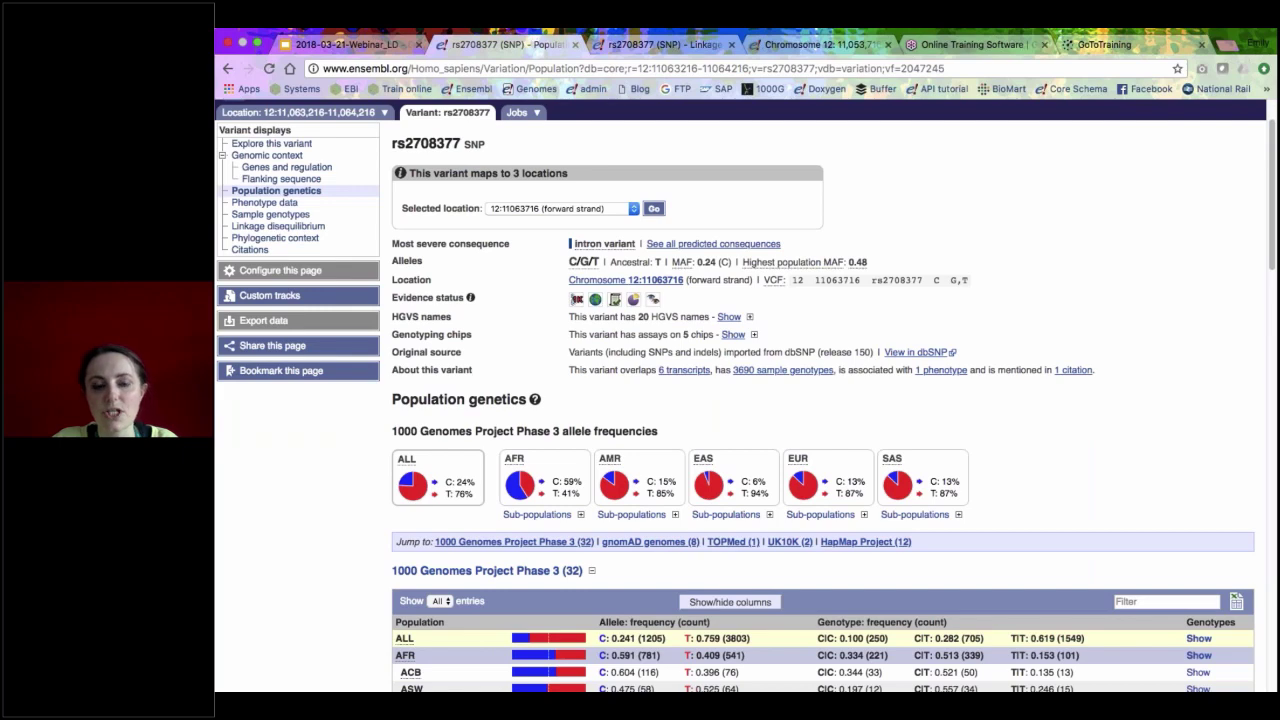
{"action": "scroll", "coordinate": [801, 301], "scroll_direction": "down", "scroll_amount": 1}
{"action": "scroll", "coordinate": [801, 301], "scroll_direction": "down", "scroll_amount": 2}
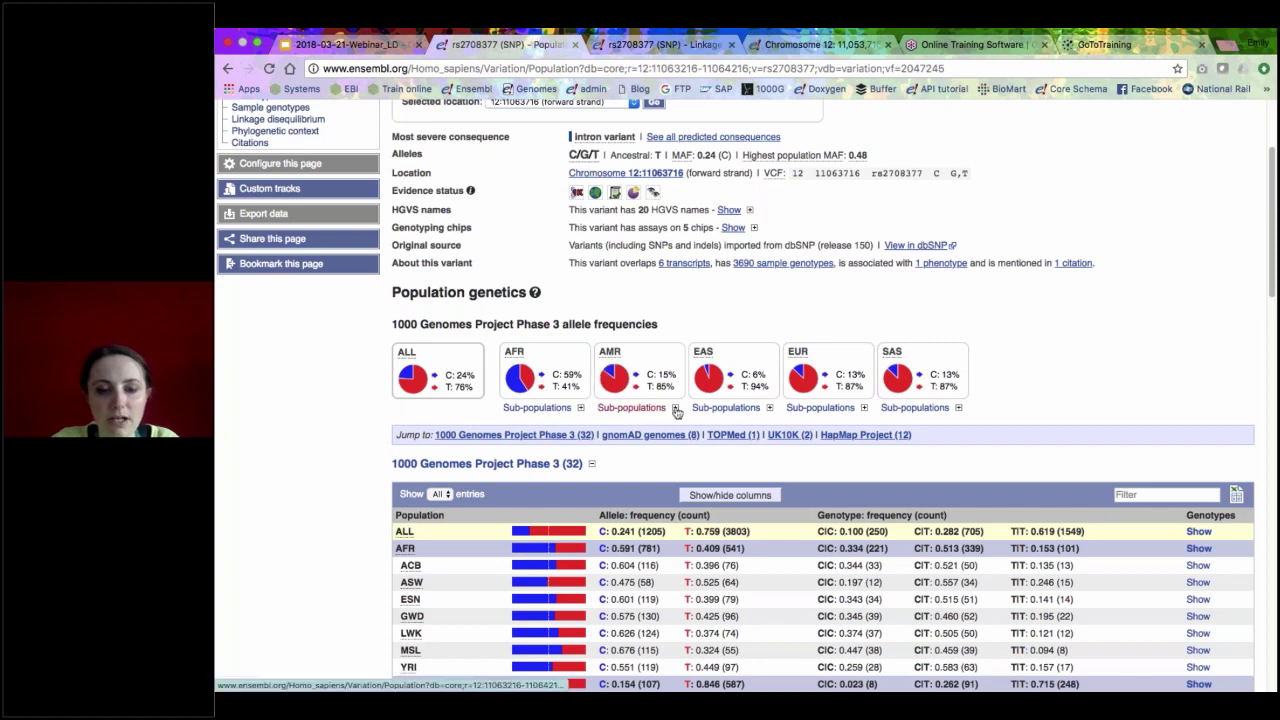
{"action": "left_click", "coordinate": [676, 410]}
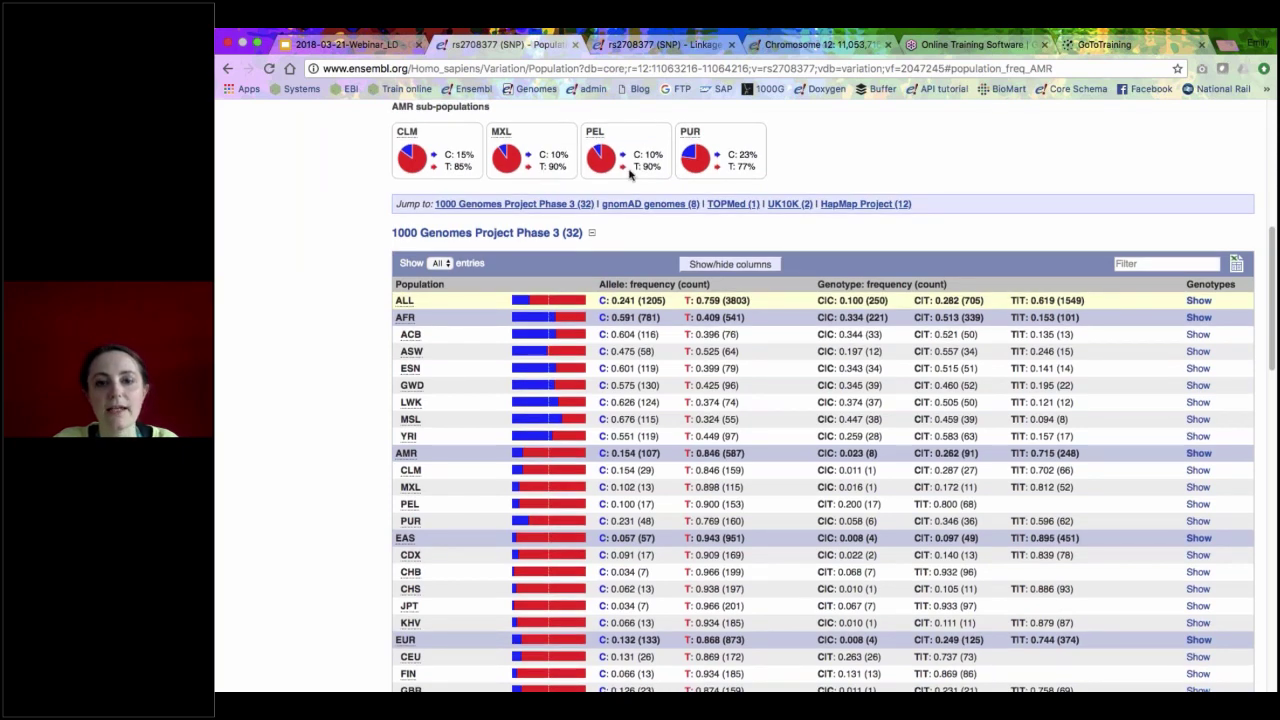
{"action": "scroll", "coordinate": [630, 175], "scroll_direction": "up", "scroll_amount": 1}
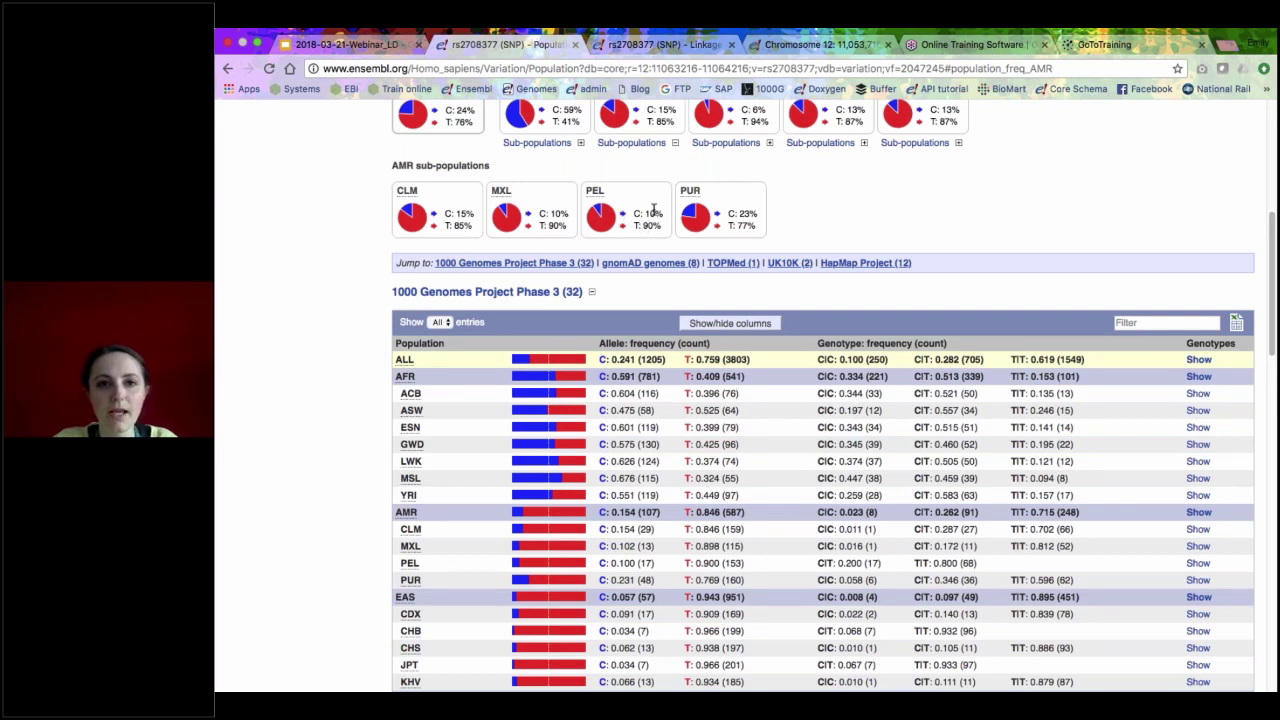
{"action": "scroll", "coordinate": [653, 208], "scroll_direction": "up", "scroll_amount": 5}
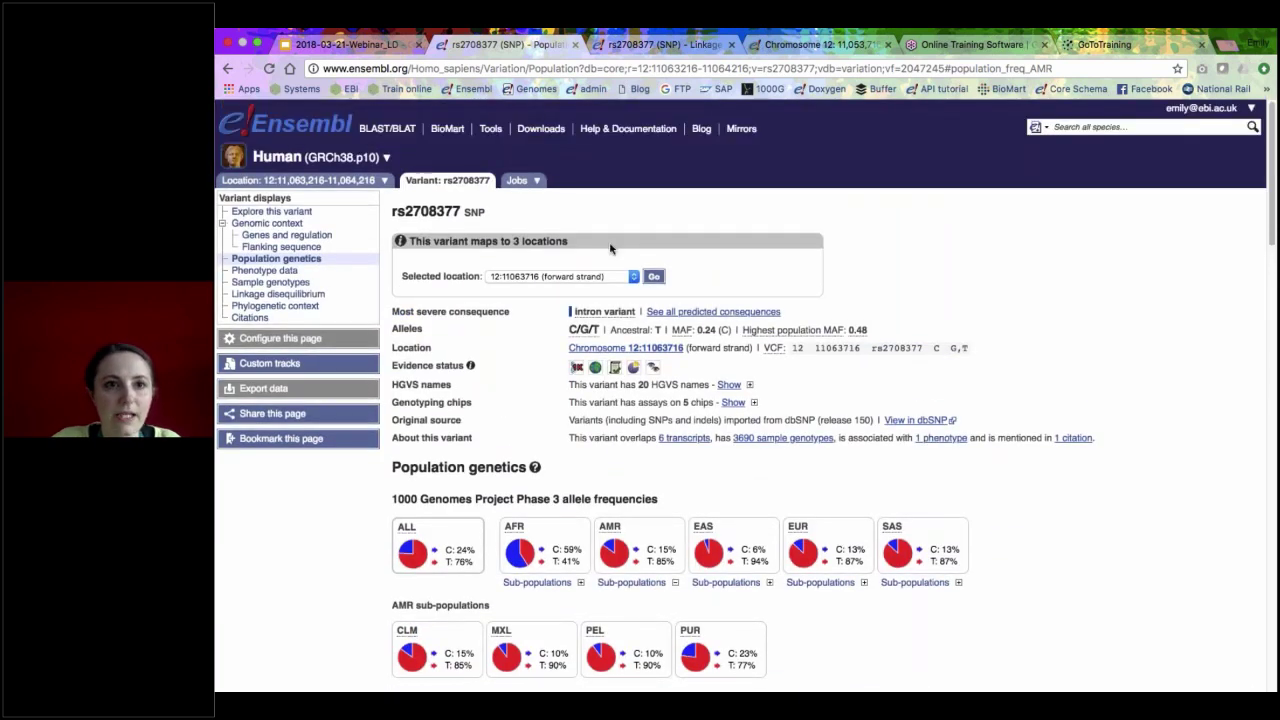
- Switch to the 2018-03-21-Webinar_LD Google Slides deck, present from the Ensembl Tools slide and advance to the Linkage Disequilibrium Calculator slide
{"action": "left_click", "coordinate": [377, 53]}
{"action": "scroll", "coordinate": [296, 461], "scroll_direction": "down", "scroll_amount": 5}
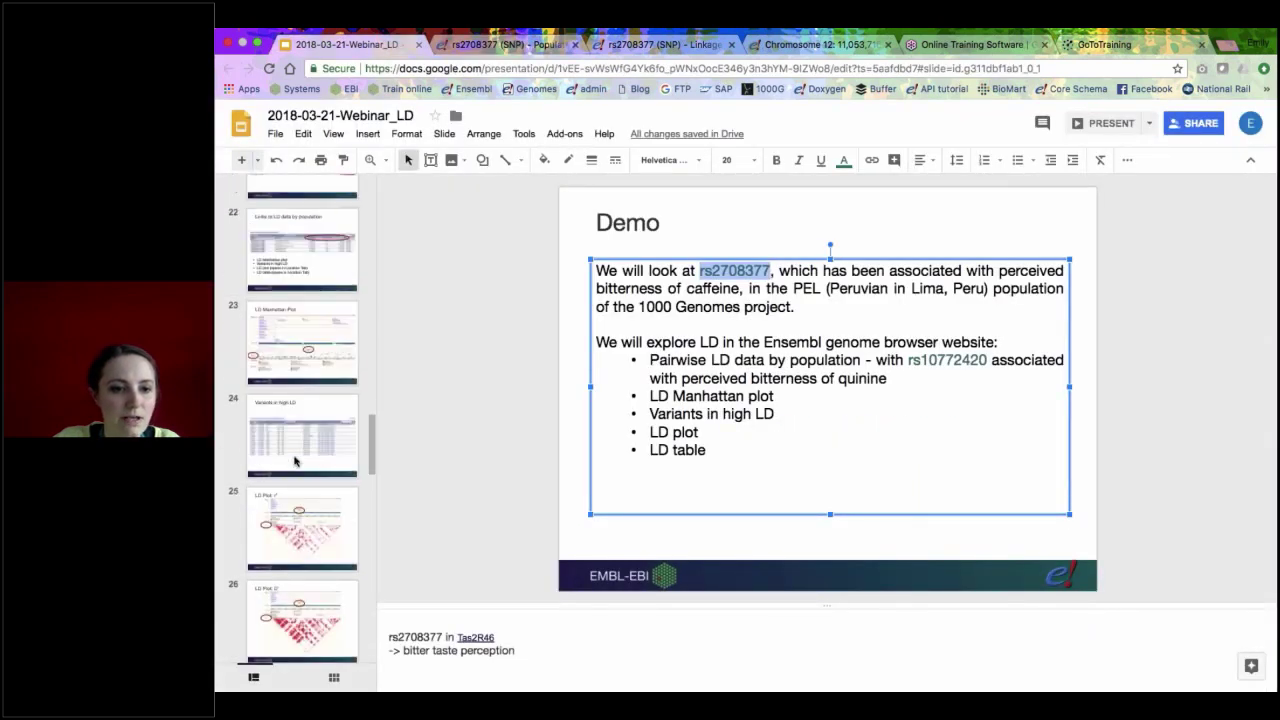
{"action": "scroll", "coordinate": [296, 461], "scroll_direction": "down", "scroll_amount": 4}
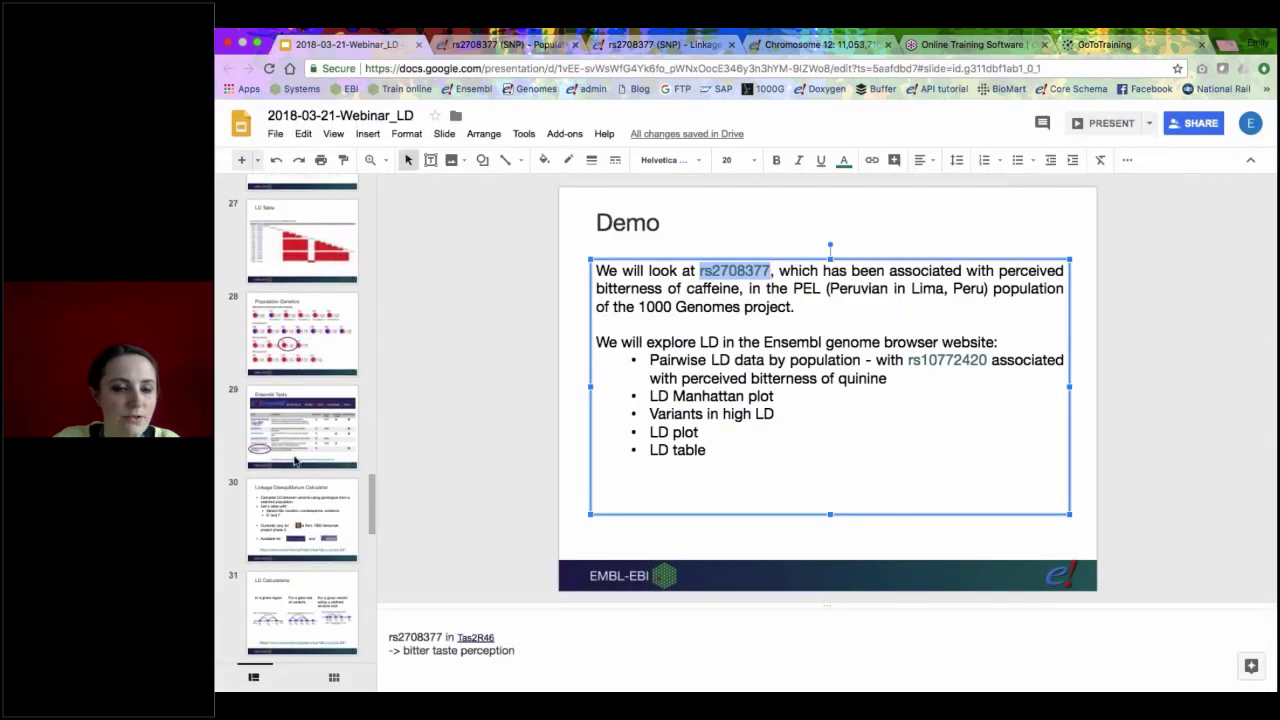
{"action": "left_click", "coordinate": [299, 448]}
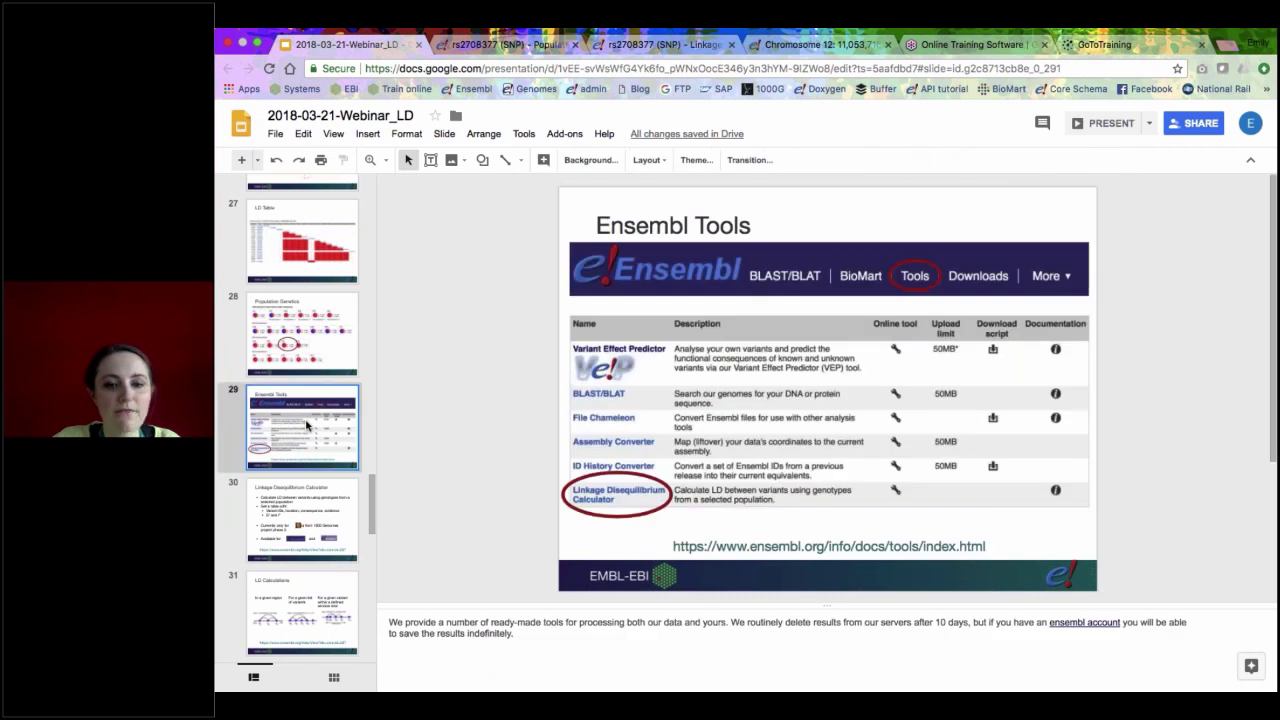
{"action": "left_click", "coordinate": [1110, 123]}
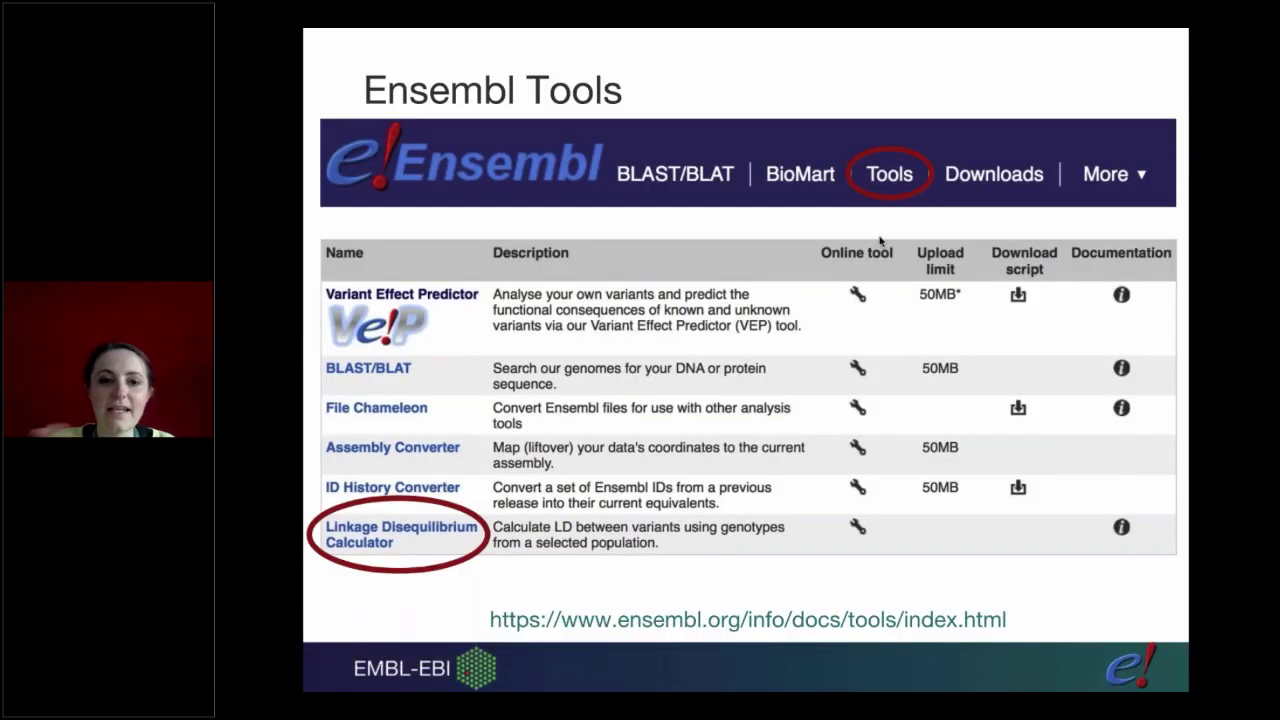
{"action": "key", "text": "Right"}
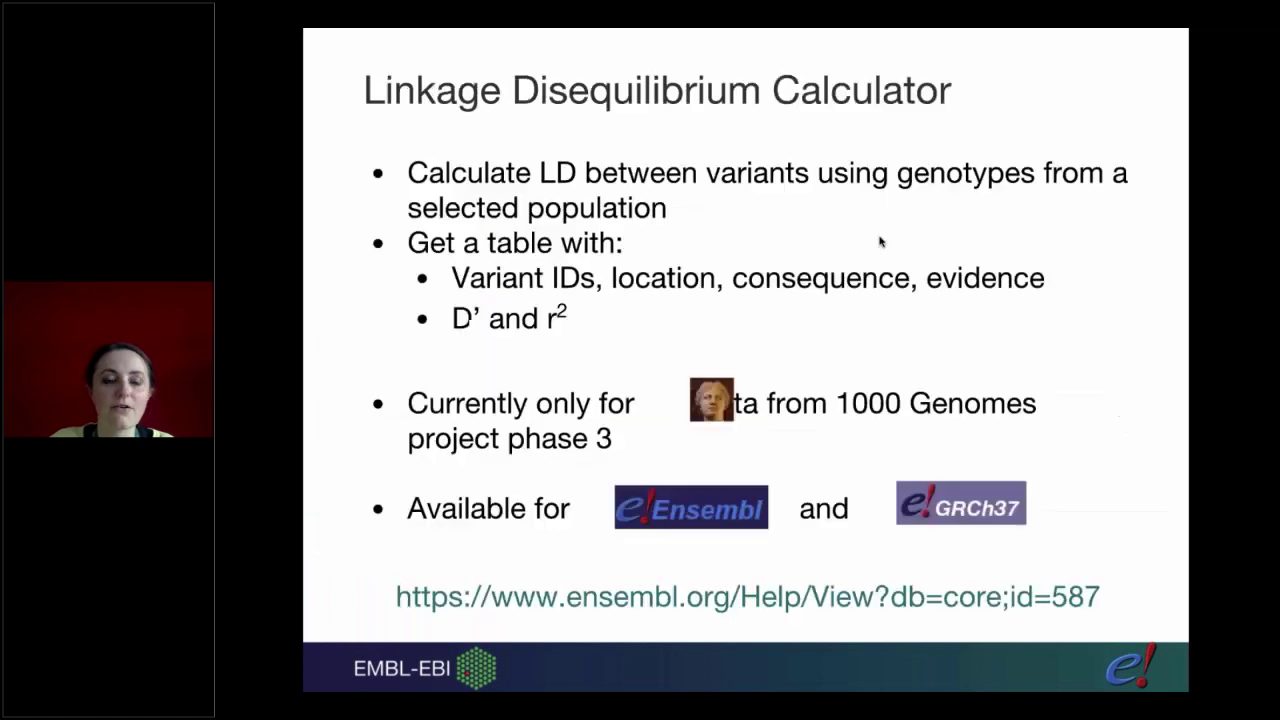
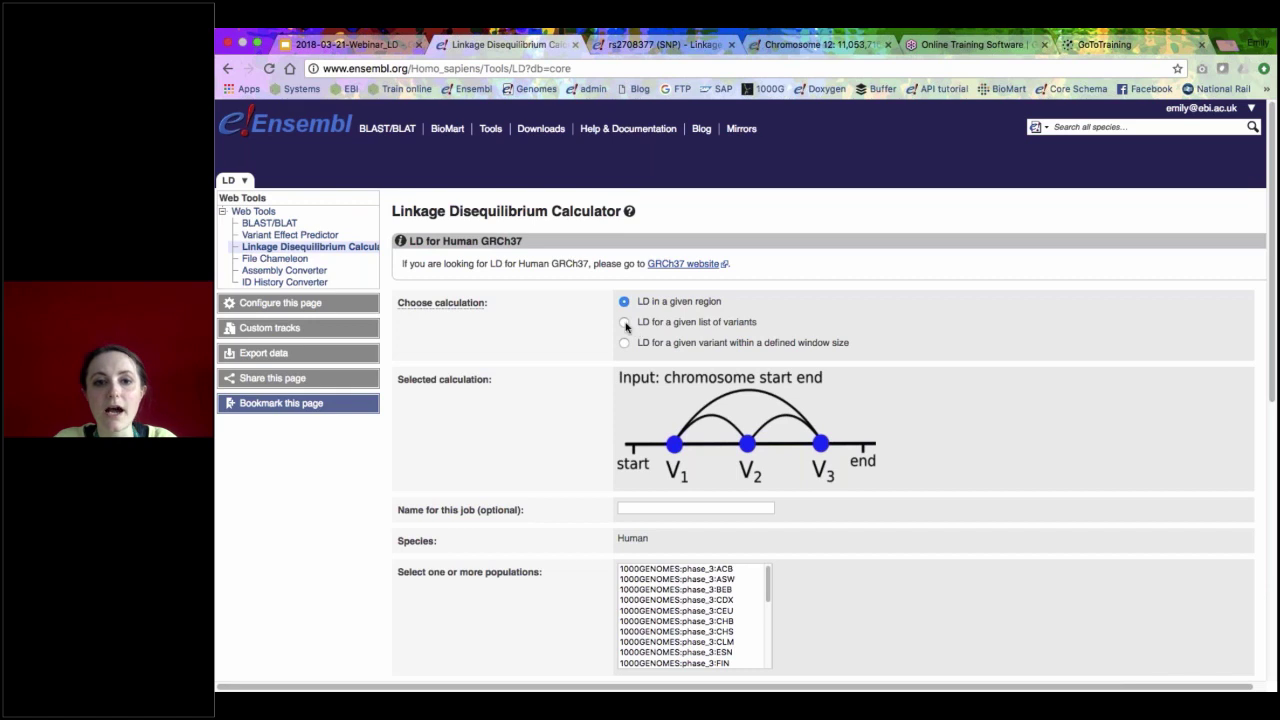
- Set up an LD calculation for a given list of variants, named webinar_demo, with the population 1000GENOMES:phase_3:PEL
{"action": "left_click", "coordinate": [624, 323]}
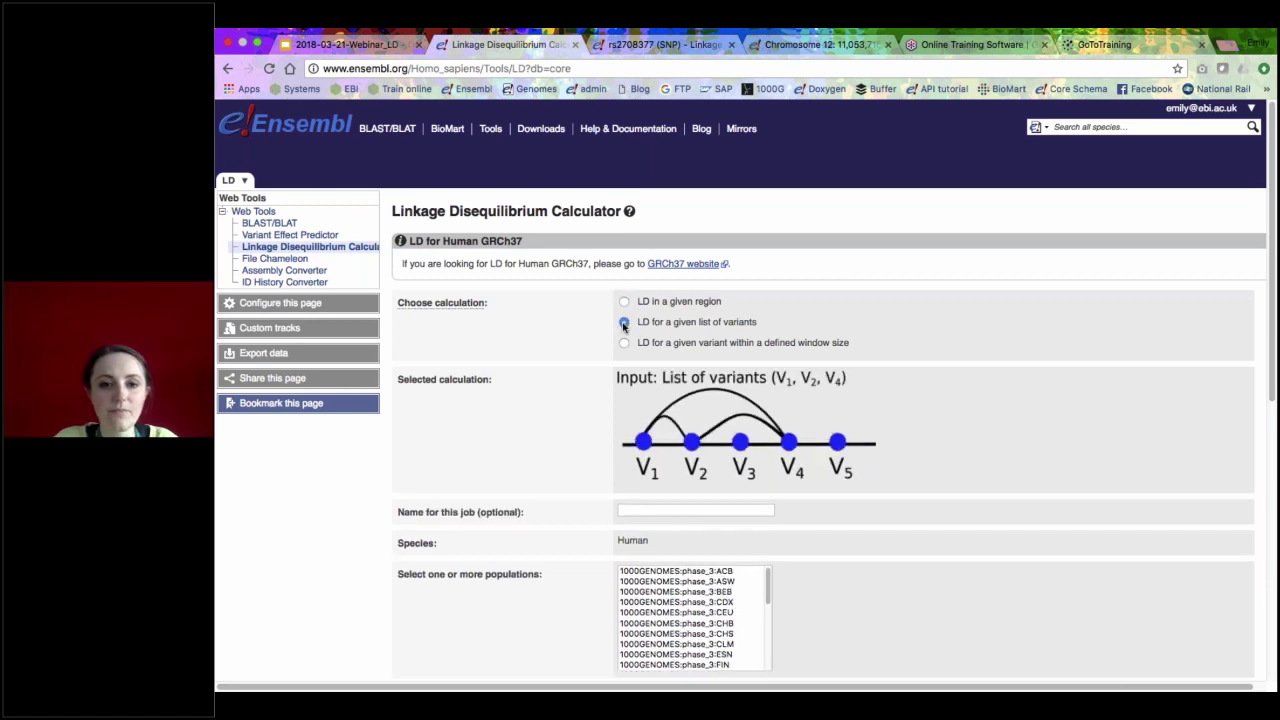
{"action": "key", "text": "Tab"}
{"action": "scroll", "coordinate": [624, 323], "scroll_direction": "down", "scroll_amount": 3}
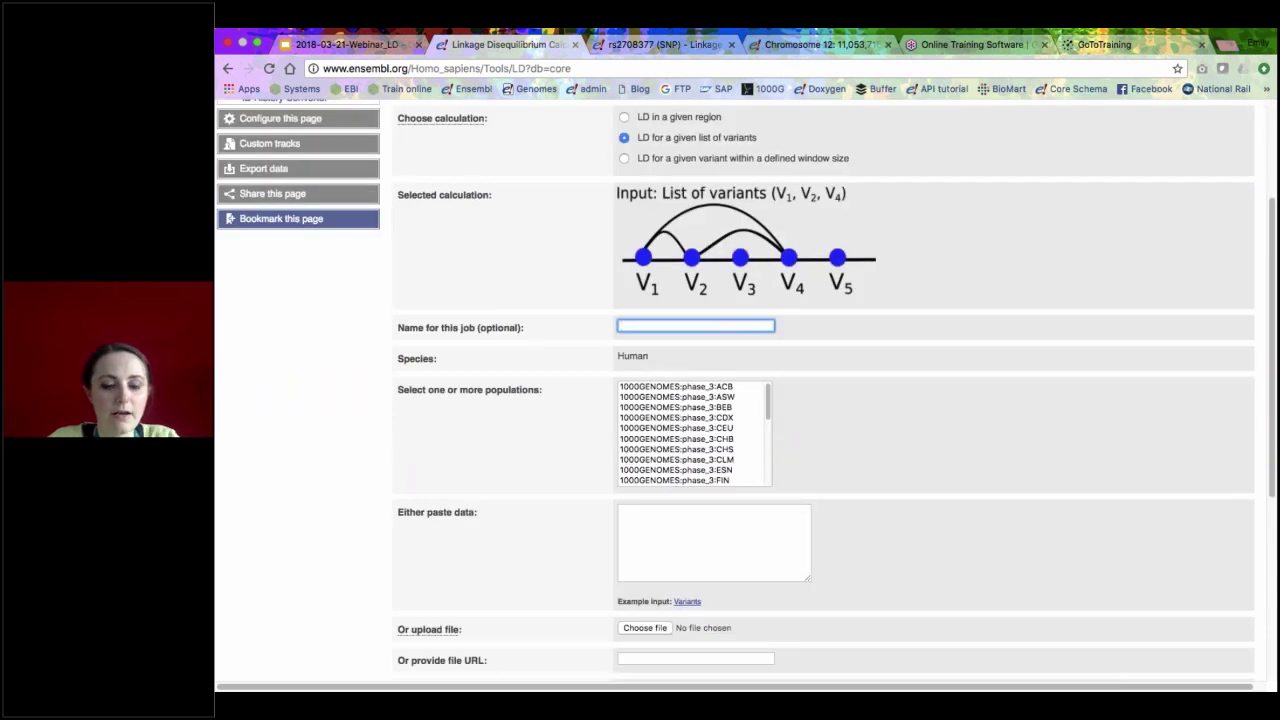
{"action": "type", "text": "webinar"}
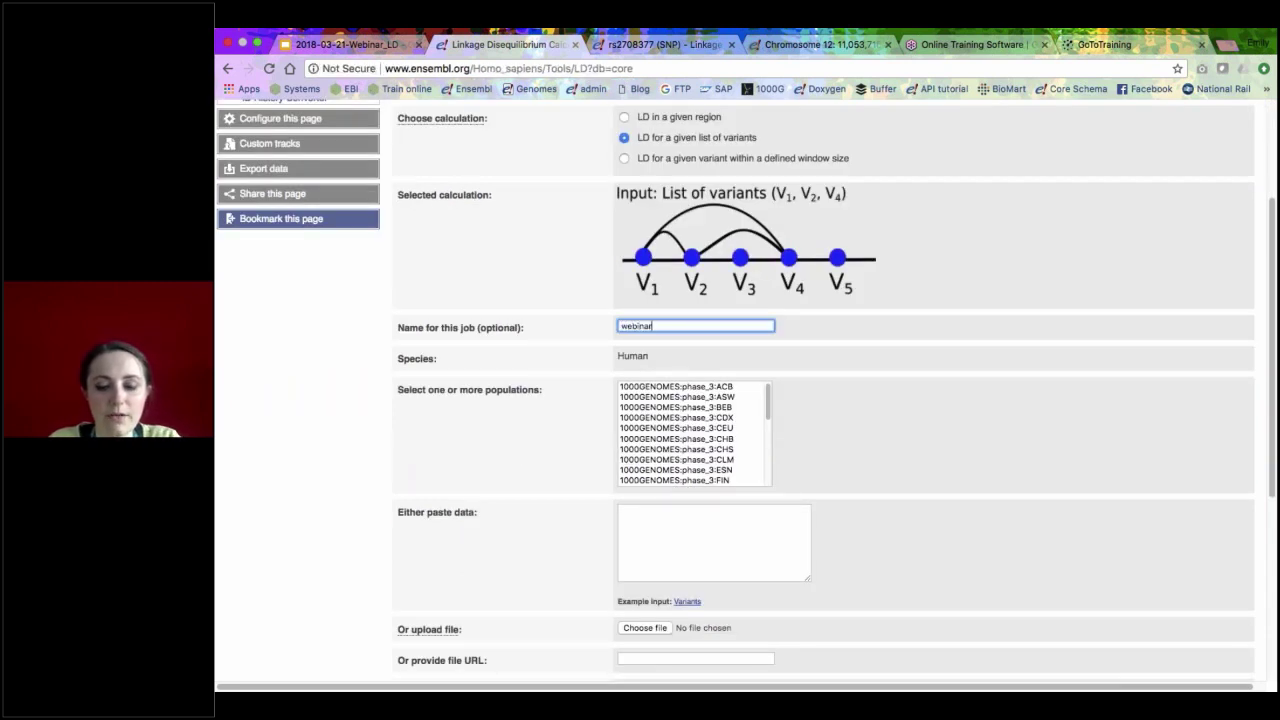
{"action": "type", "text": "_demo"}
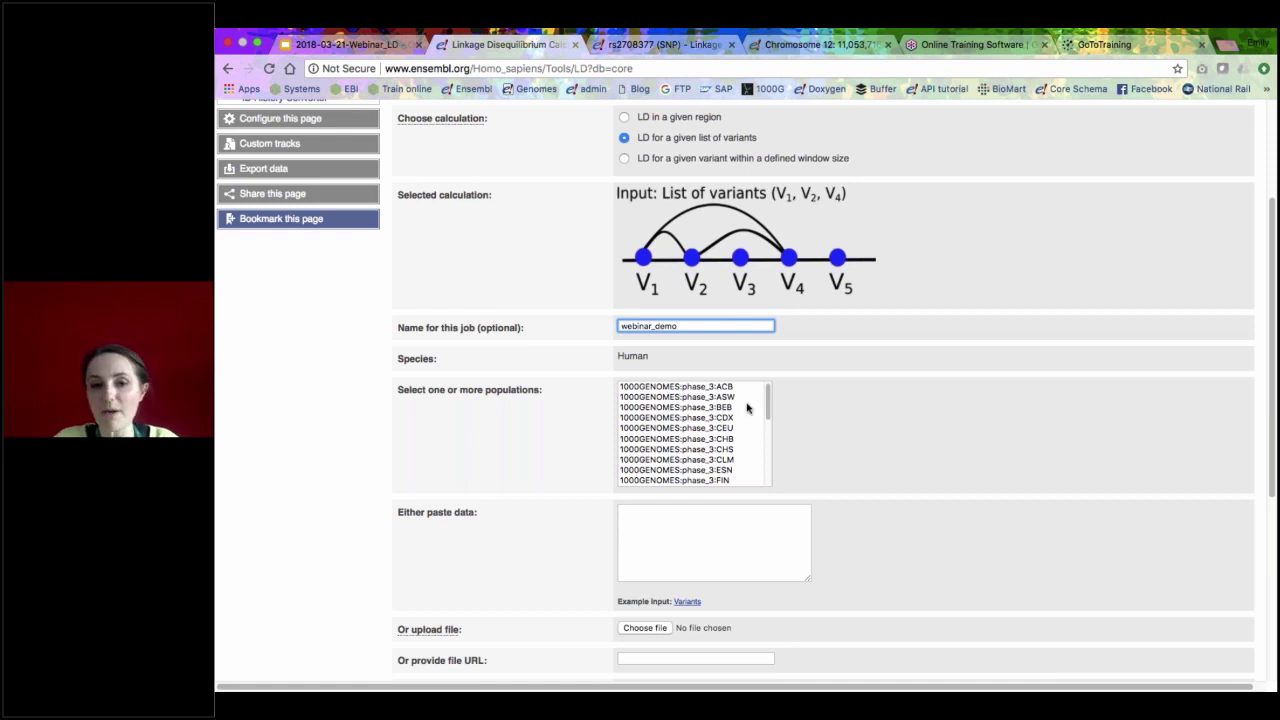
{"action": "scroll", "coordinate": [746, 408], "scroll_direction": "down", "scroll_amount": 10}
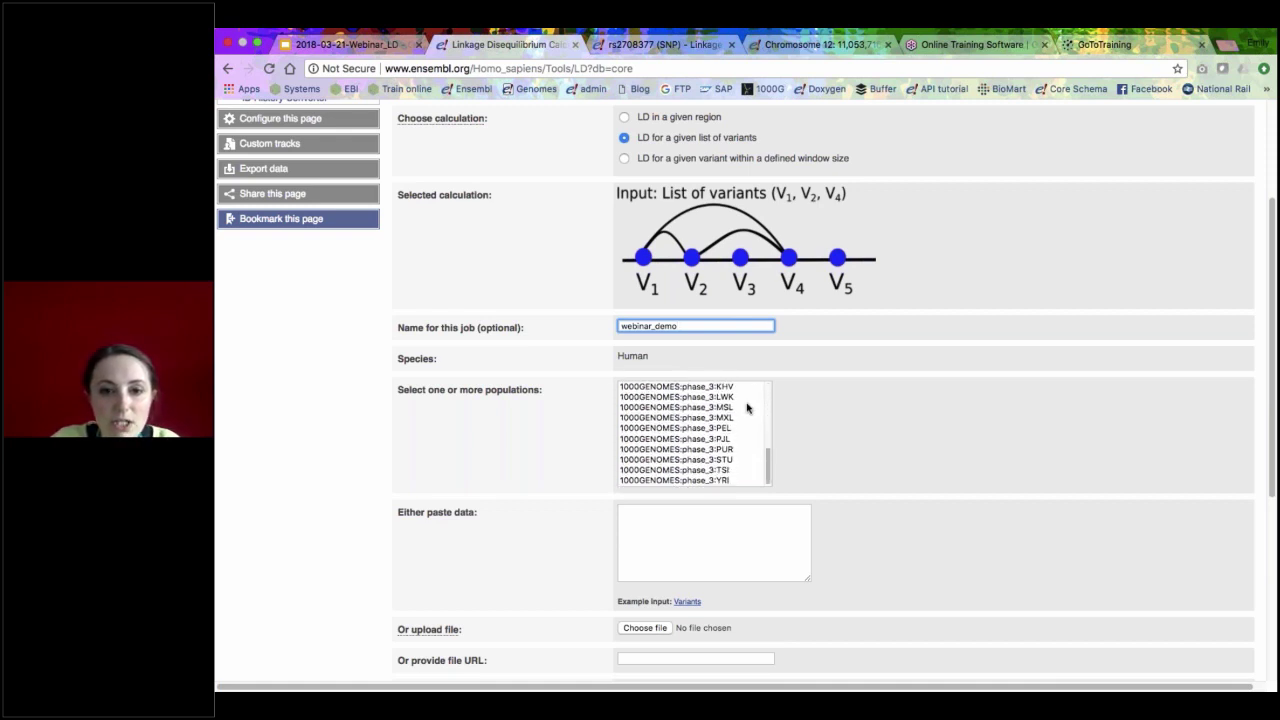
{"action": "left_click", "coordinate": [736, 423]}
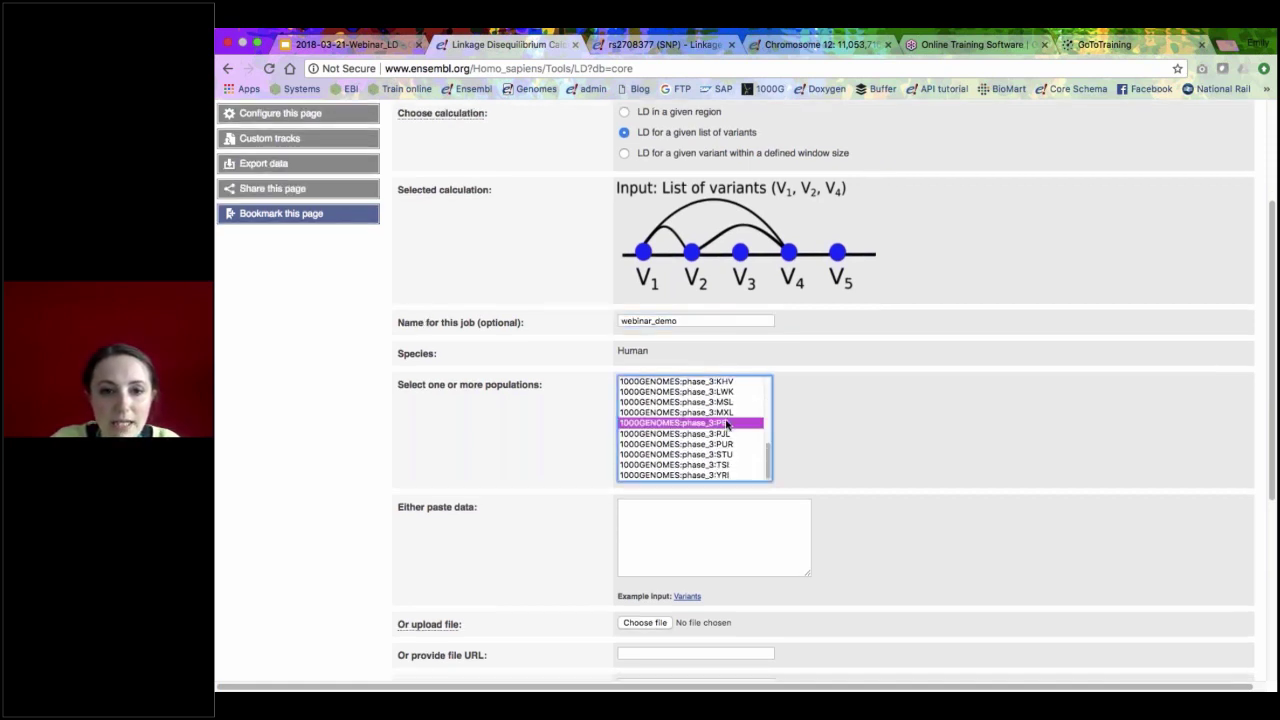
- Enter the variants rs2708377 and rs10772420 on separate lines as the input data for the LD calculation
{"action": "left_click", "coordinate": [700, 508]}
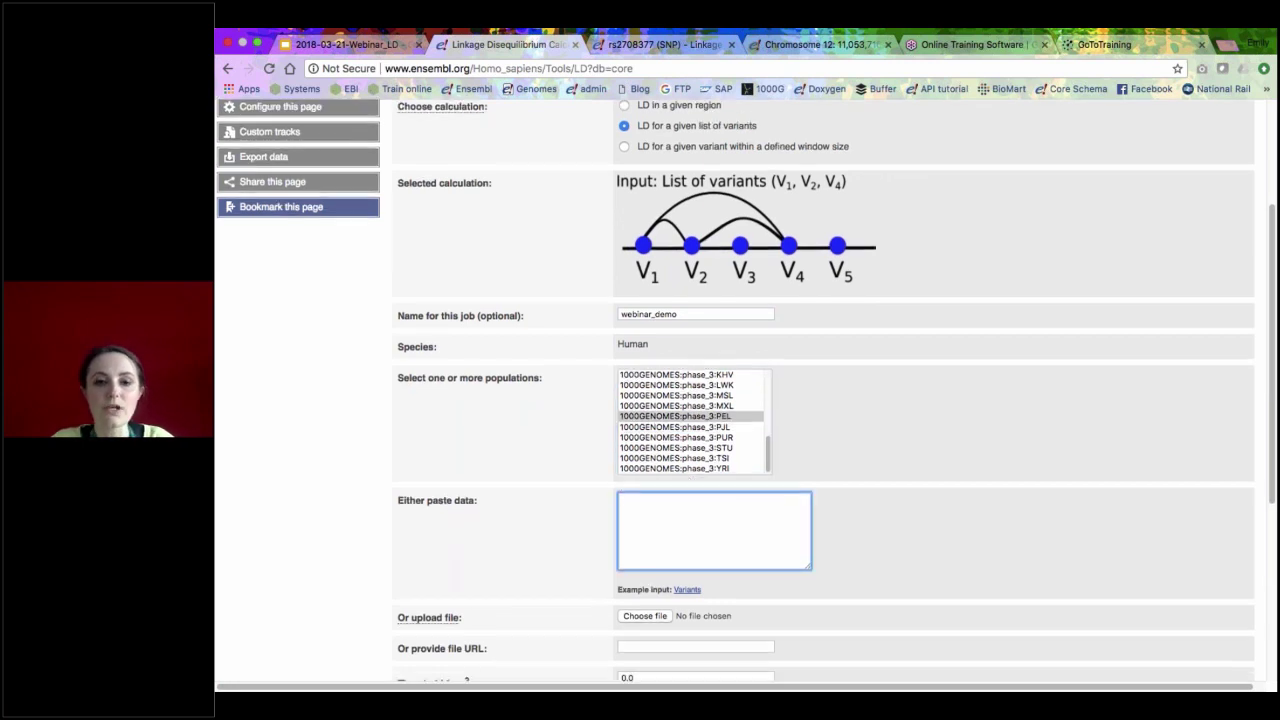
{"action": "scroll", "coordinate": [746, 390], "scroll_direction": "down", "scroll_amount": 2}
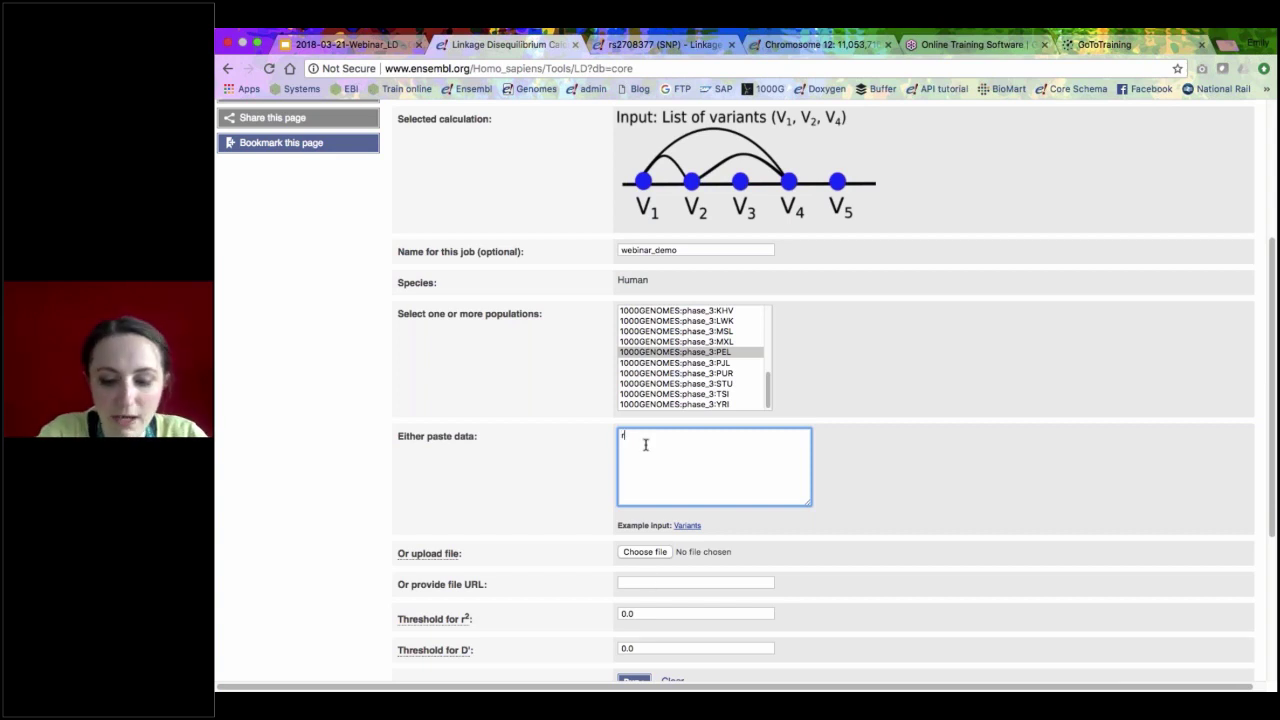
{"action": "type", "text": "s270"}
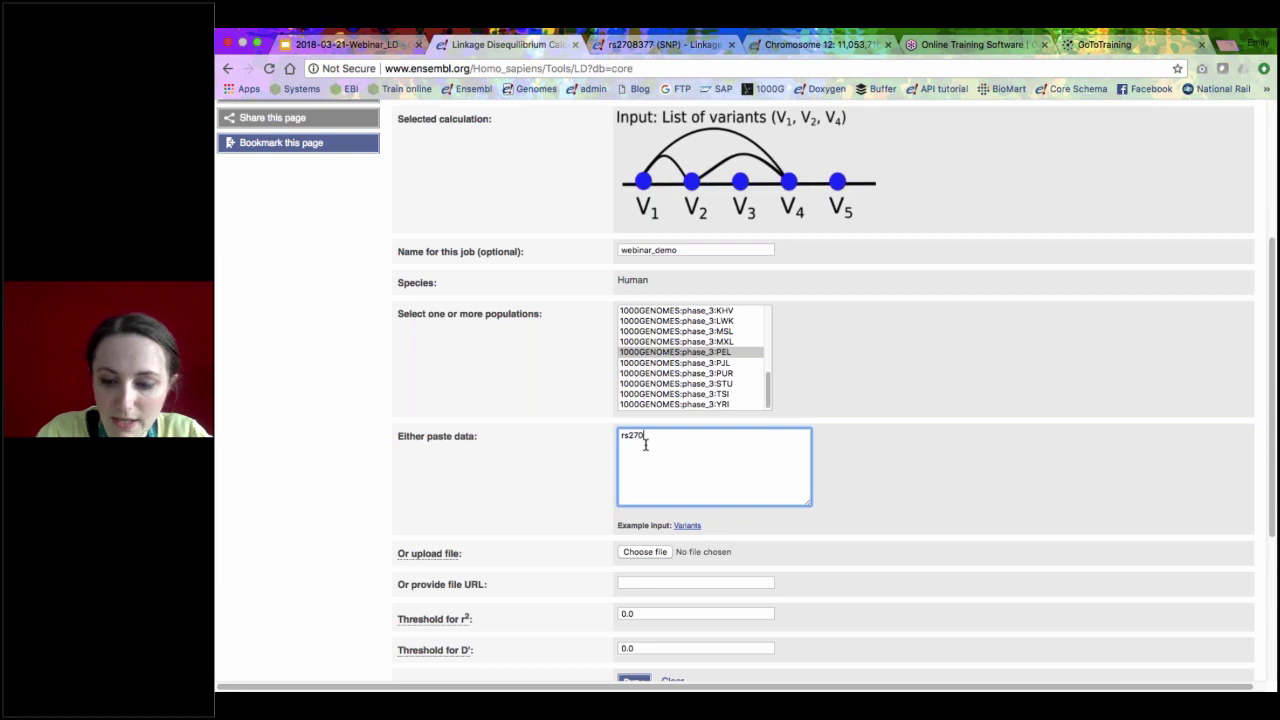
{"action": "type", "text": "83"}
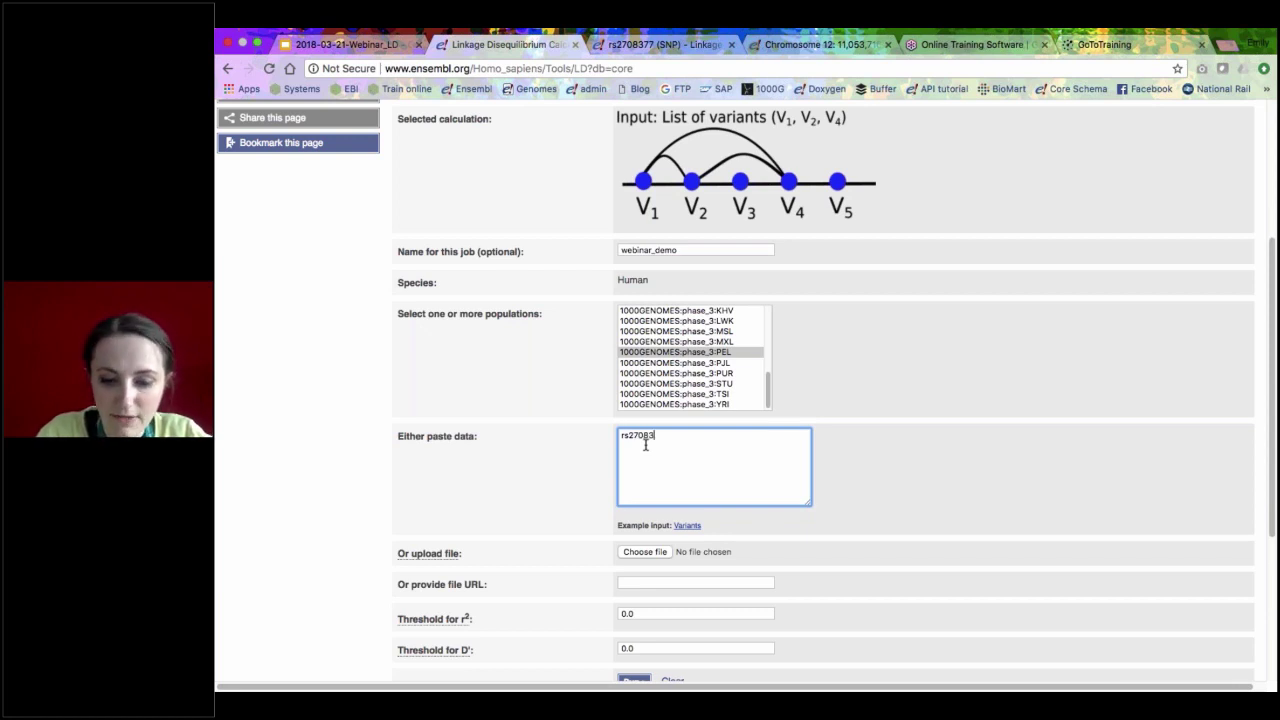
{"action": "type", "text": "77 "}
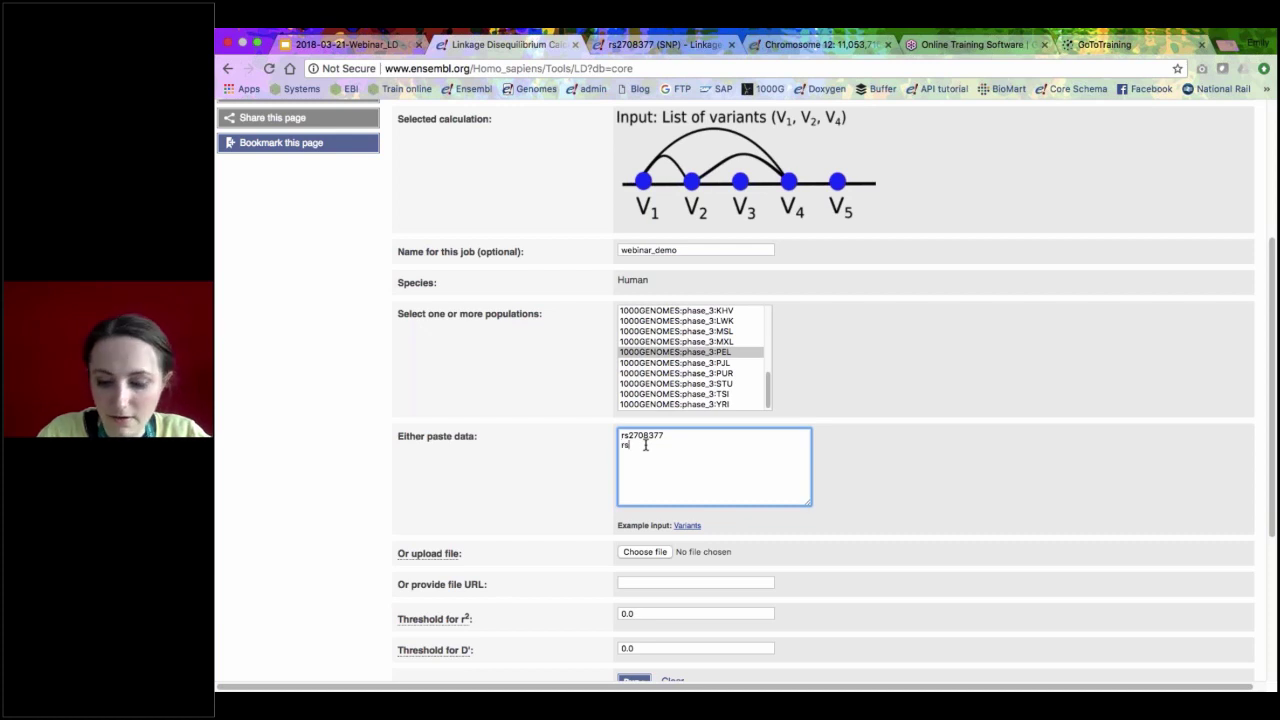
{"action": "type", "text": "rs10"}
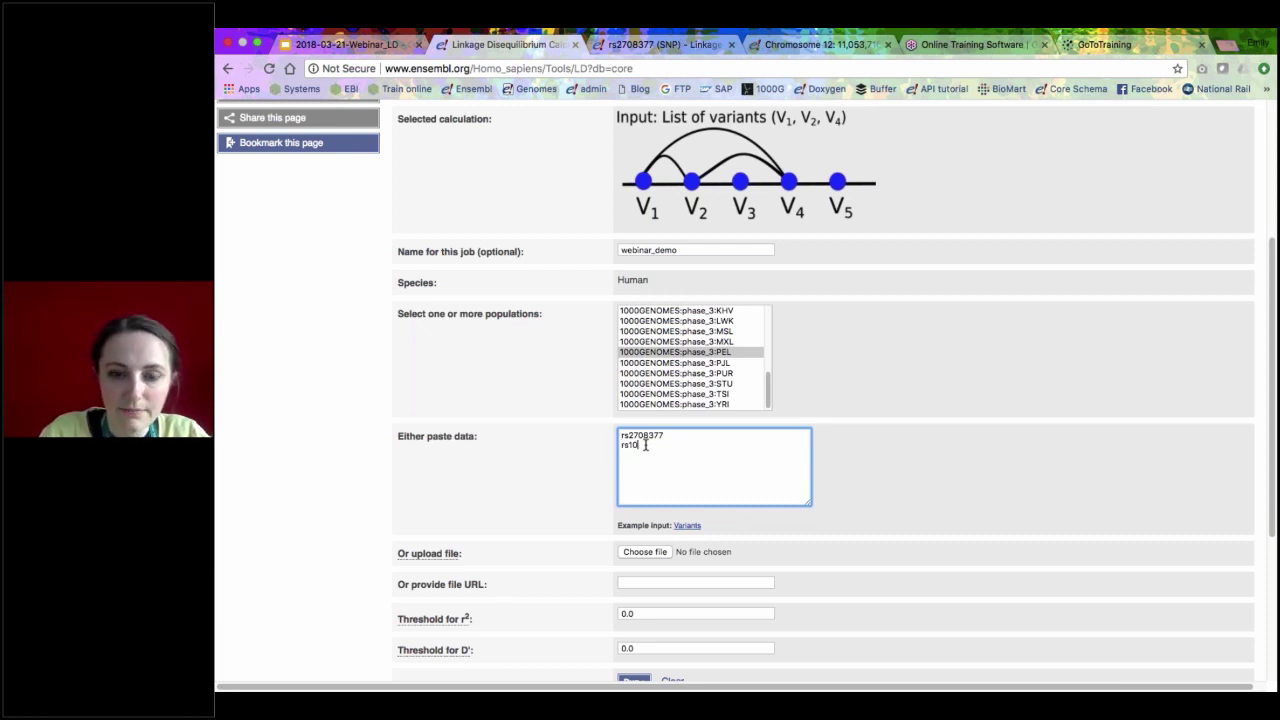
{"action": "type", "text": "77"}
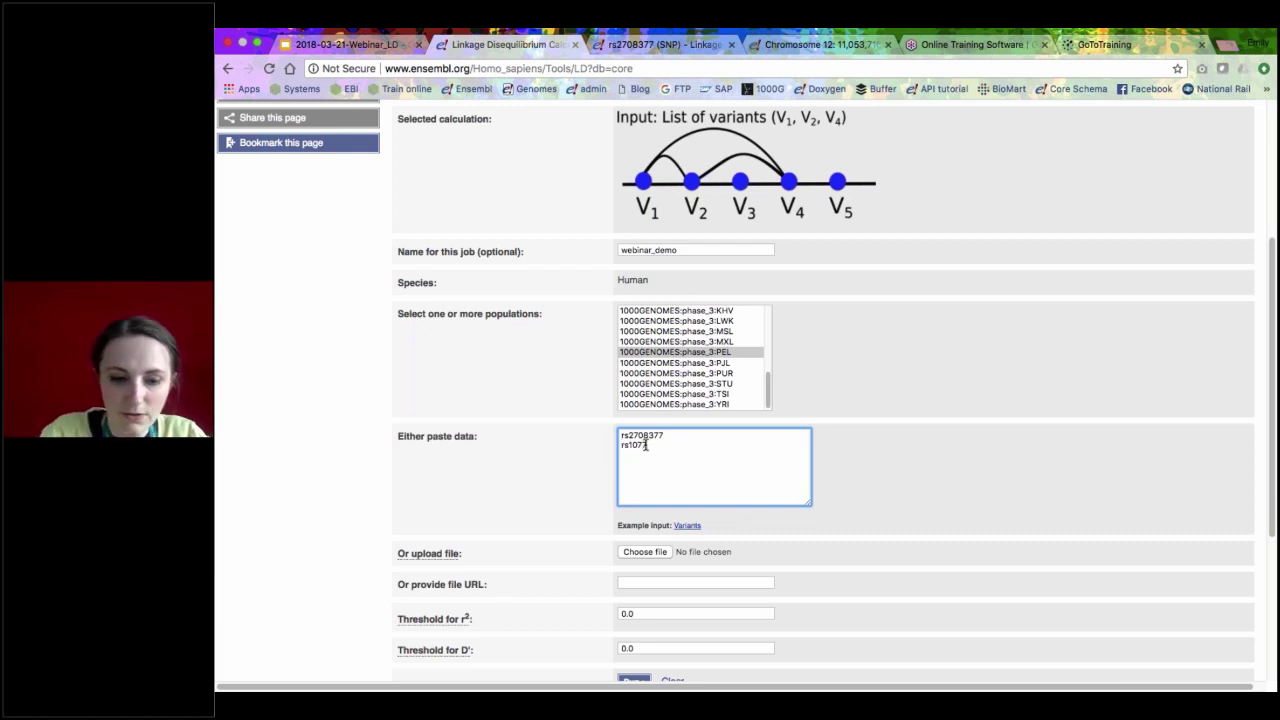
{"action": "type", "text": "32420"}
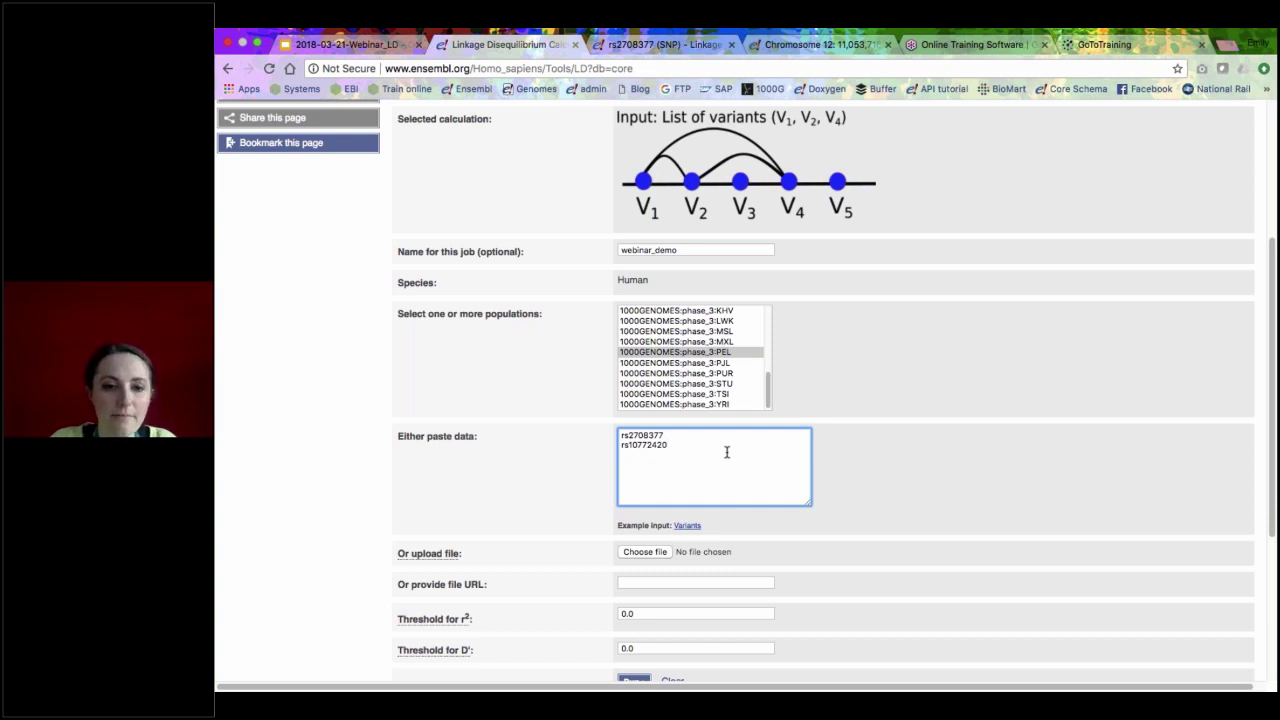
- Run the webinar_demo LD job and refresh the recent jobs list to update its status
{"action": "scroll", "coordinate": [727, 452], "scroll_direction": "down", "scroll_amount": 5}
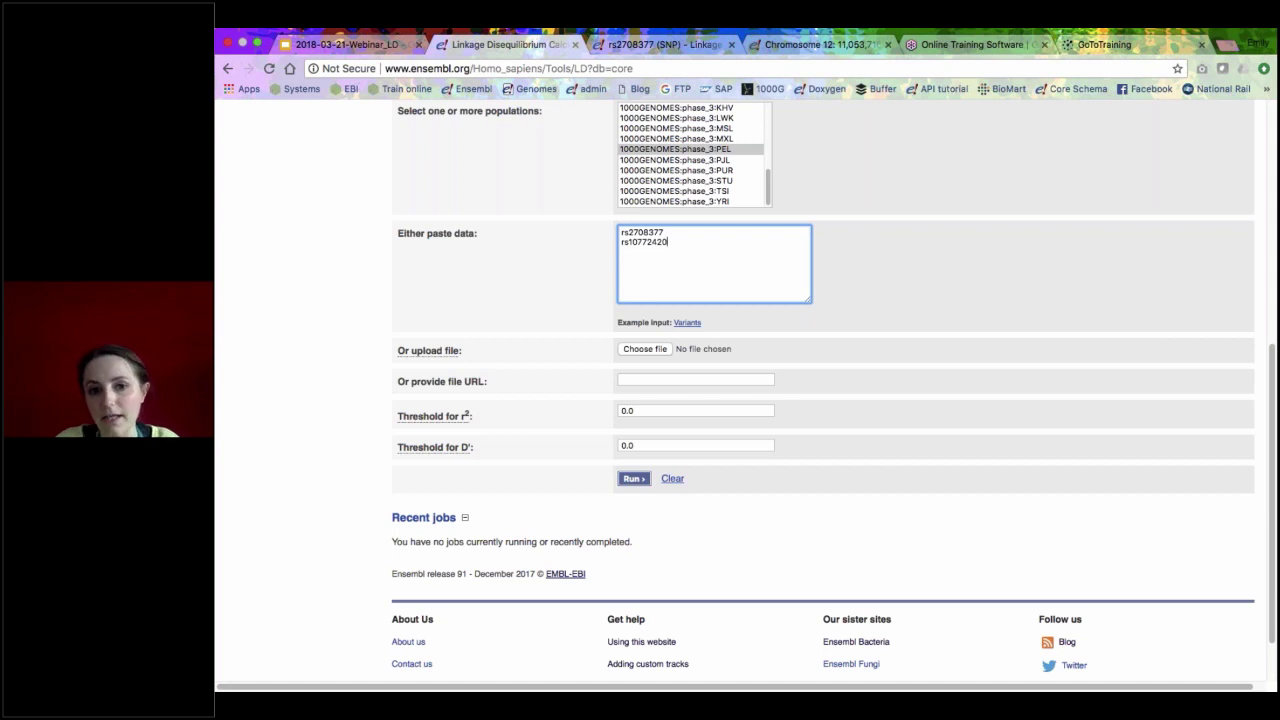
{"action": "left_click", "coordinate": [632, 481]}
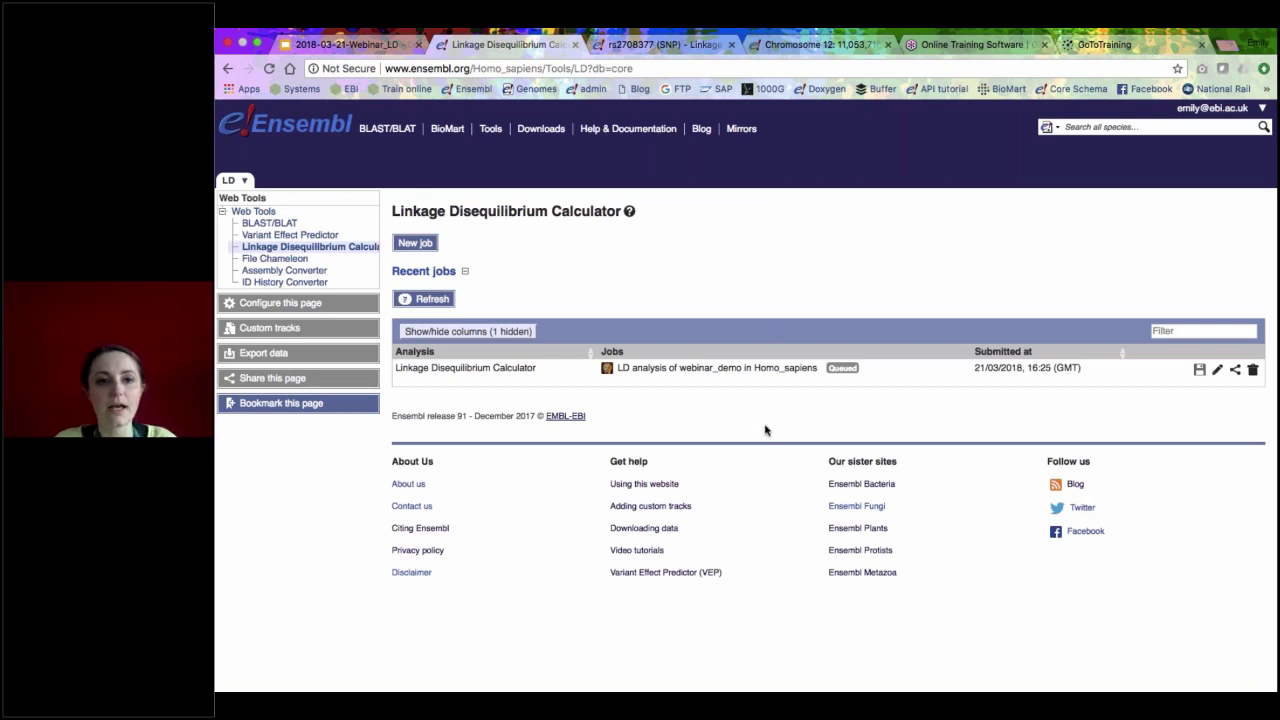
{"action": "left_click", "coordinate": [430, 301]}
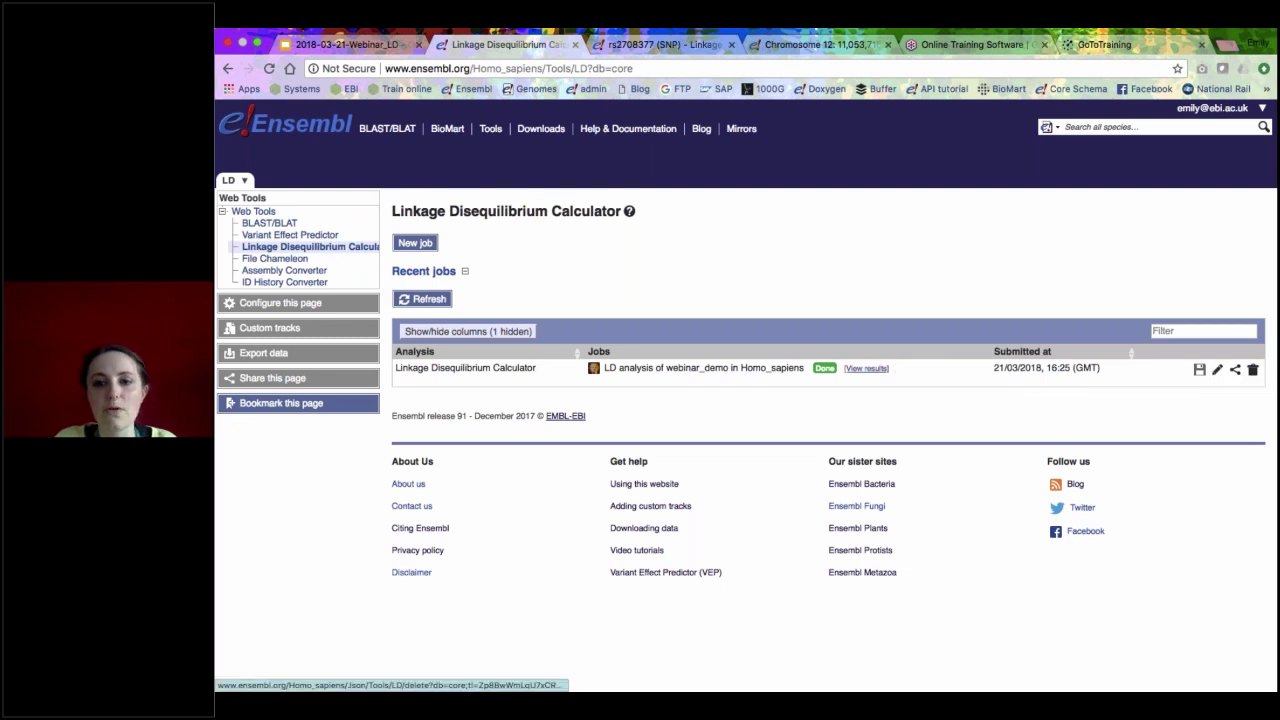
{"action": "left_click", "coordinate": [1235, 371]}
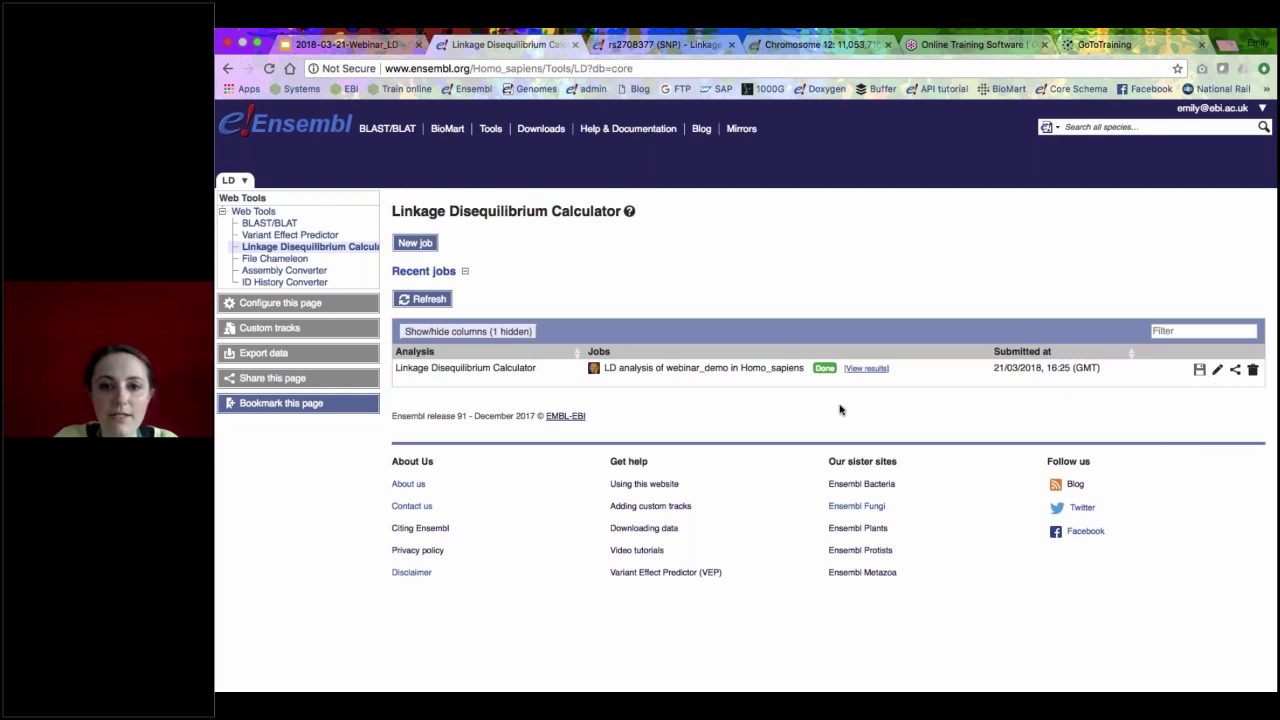
- Open the results of the webinar_demo LD analysis and examine the variant consequences and the available table columns
{"action": "left_click", "coordinate": [867, 369]}
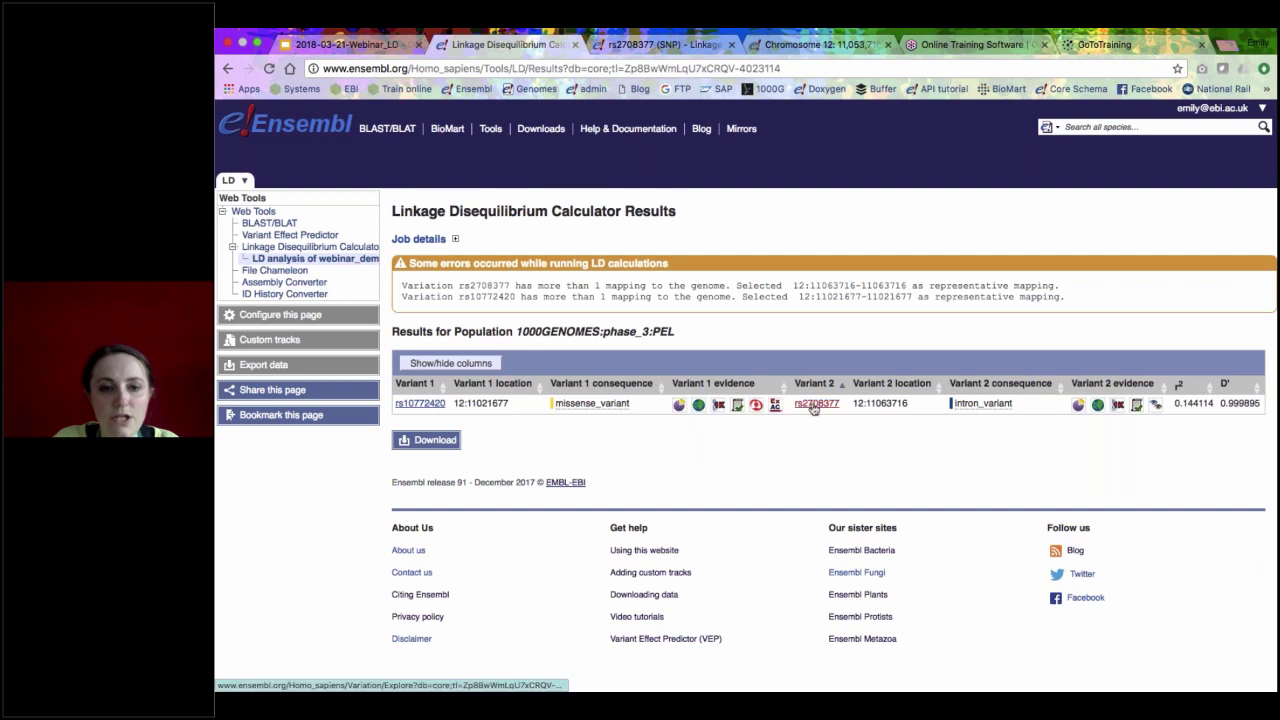
{"action": "mouse_move", "coordinate": [574, 404]}
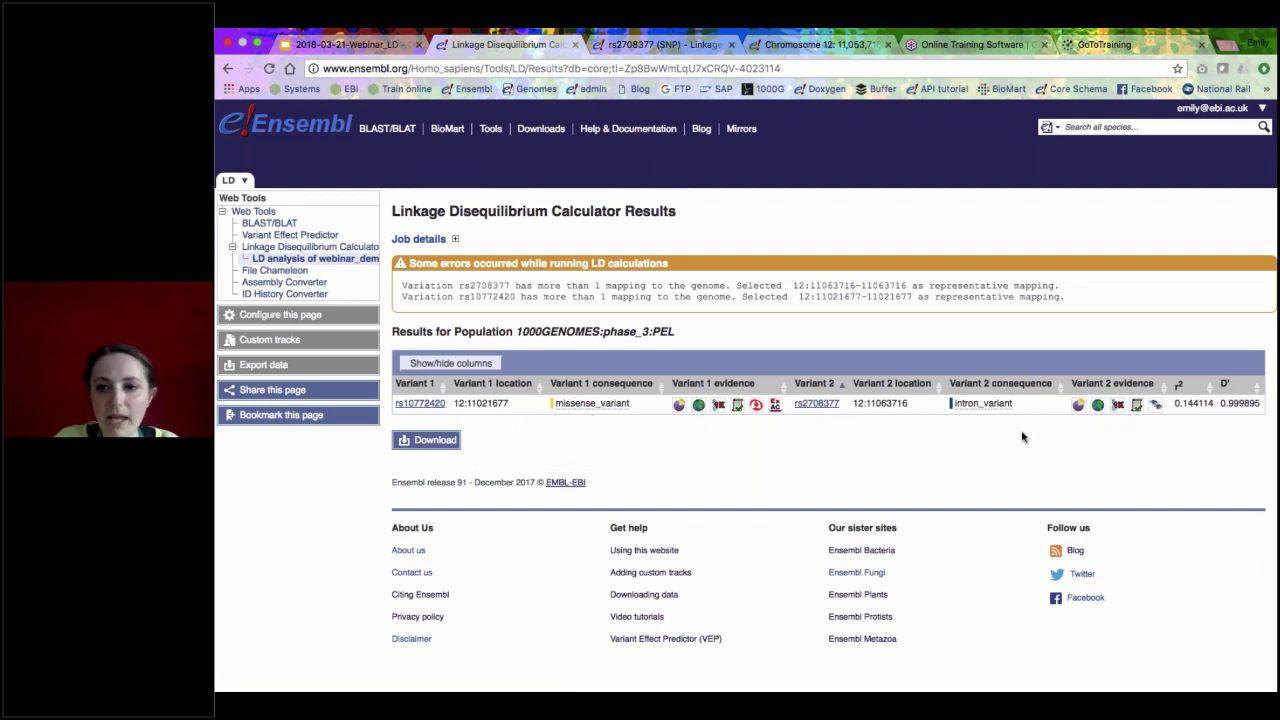
{"action": "mouse_move", "coordinate": [960, 412]}
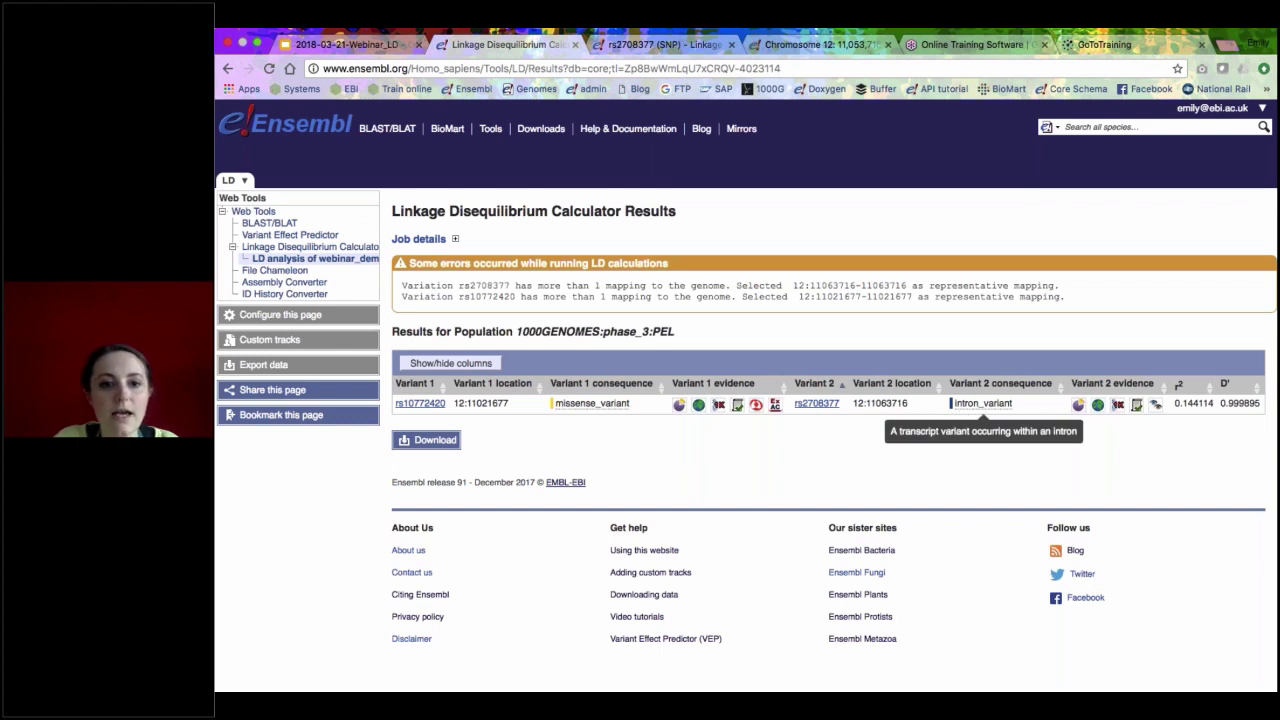
{"action": "left_click", "coordinate": [435, 364]}
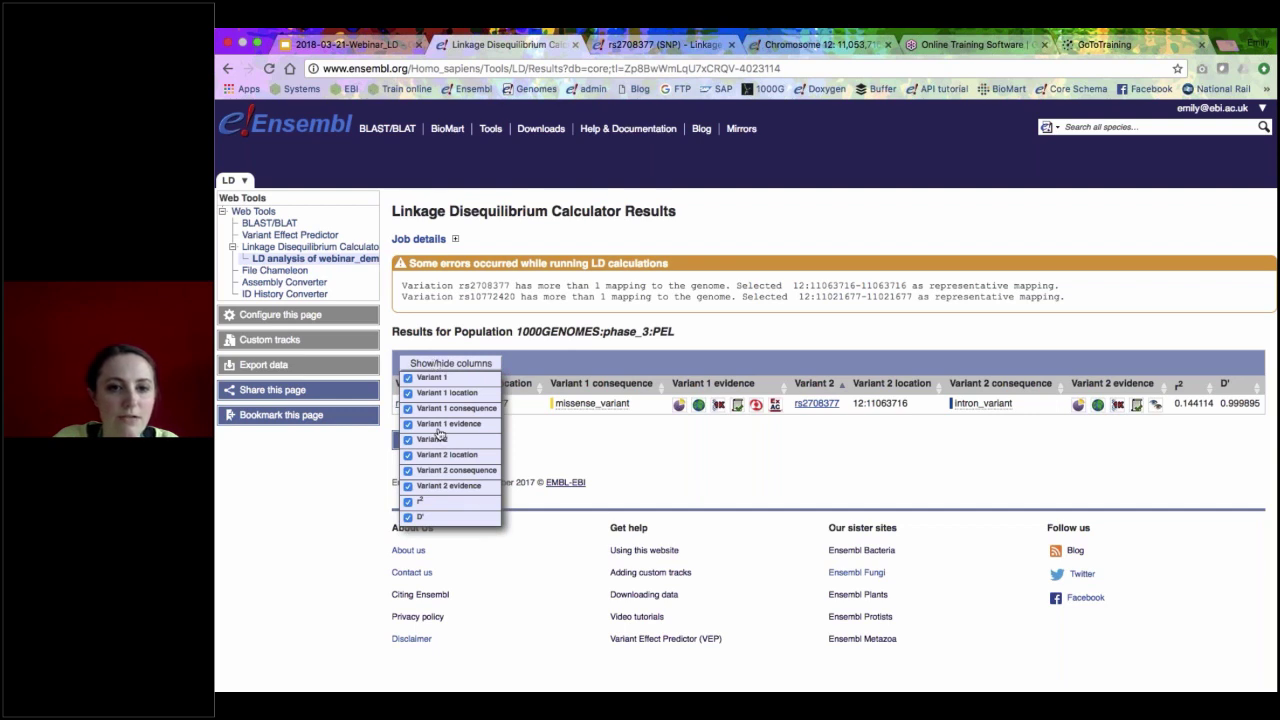
{"action": "left_click", "coordinate": [449, 366]}
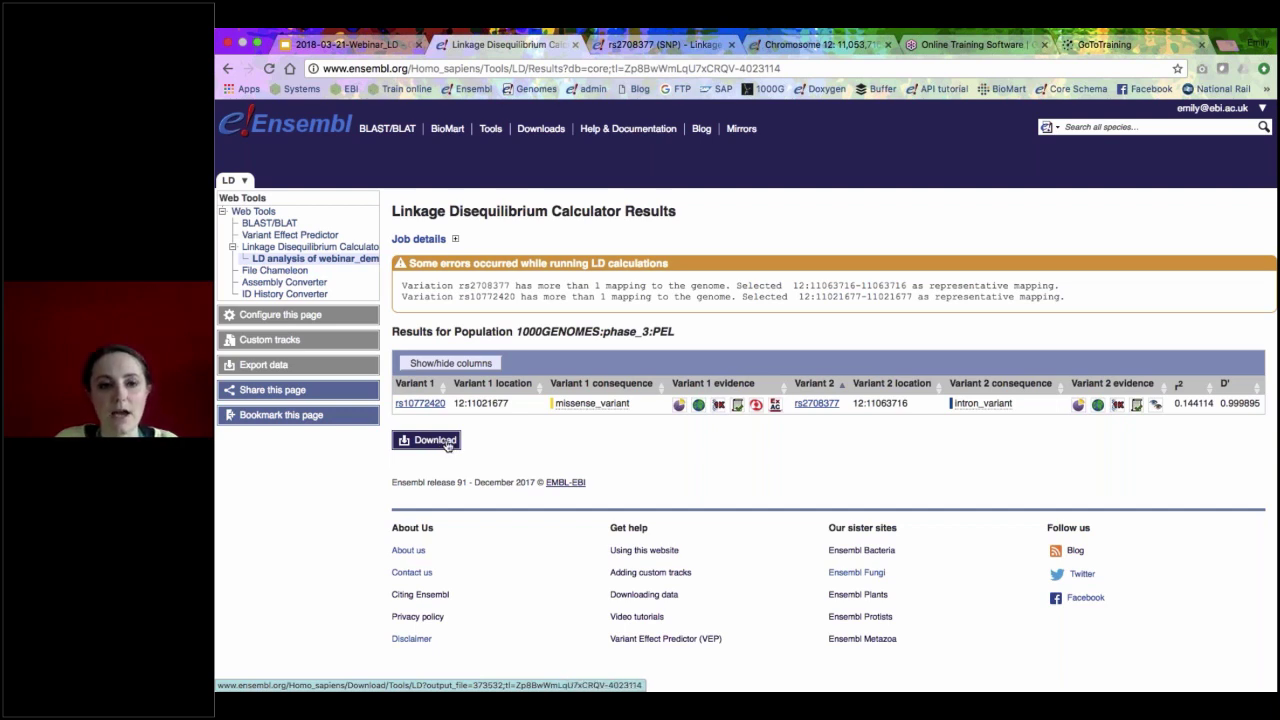
- Switch to the 2018-03-21-Webinar_LD Google Slides deck and present from the Help and documentation slide
{"action": "left_click", "coordinate": [362, 47]}
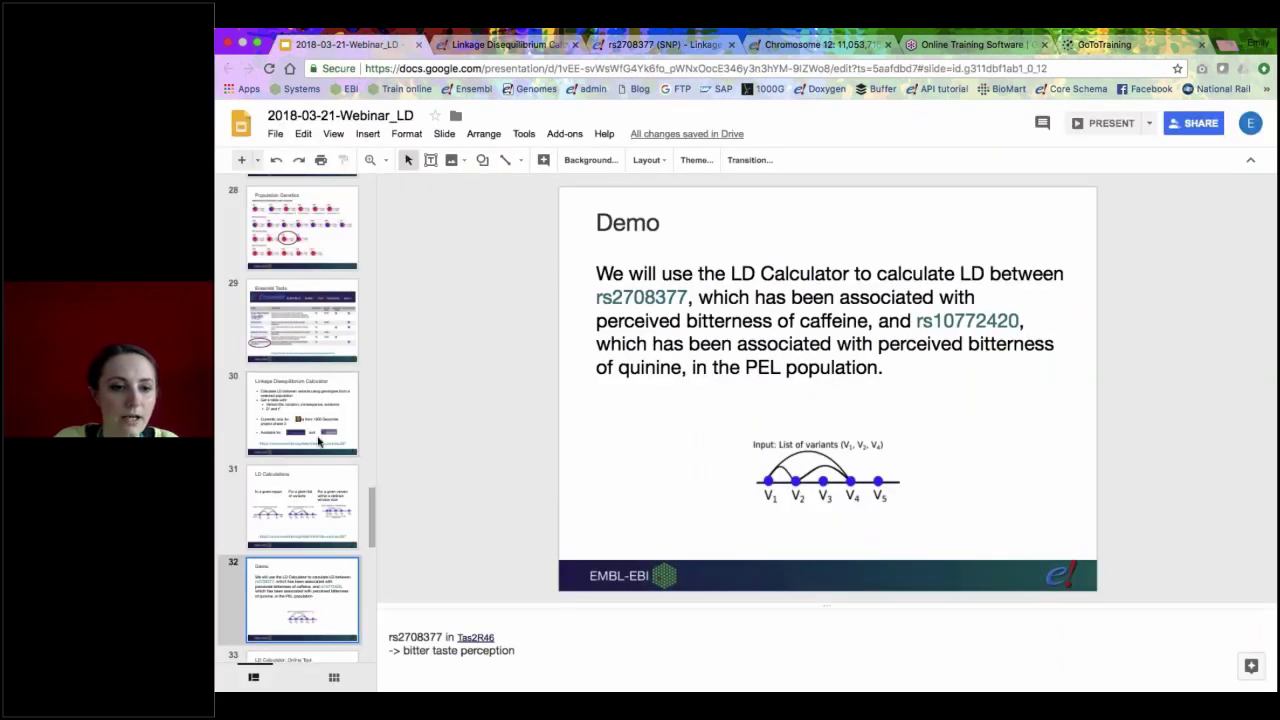
{"action": "scroll", "coordinate": [318, 441], "scroll_direction": "down", "scroll_amount": 3}
{"action": "scroll", "coordinate": [318, 441], "scroll_direction": "down", "scroll_amount": 2}
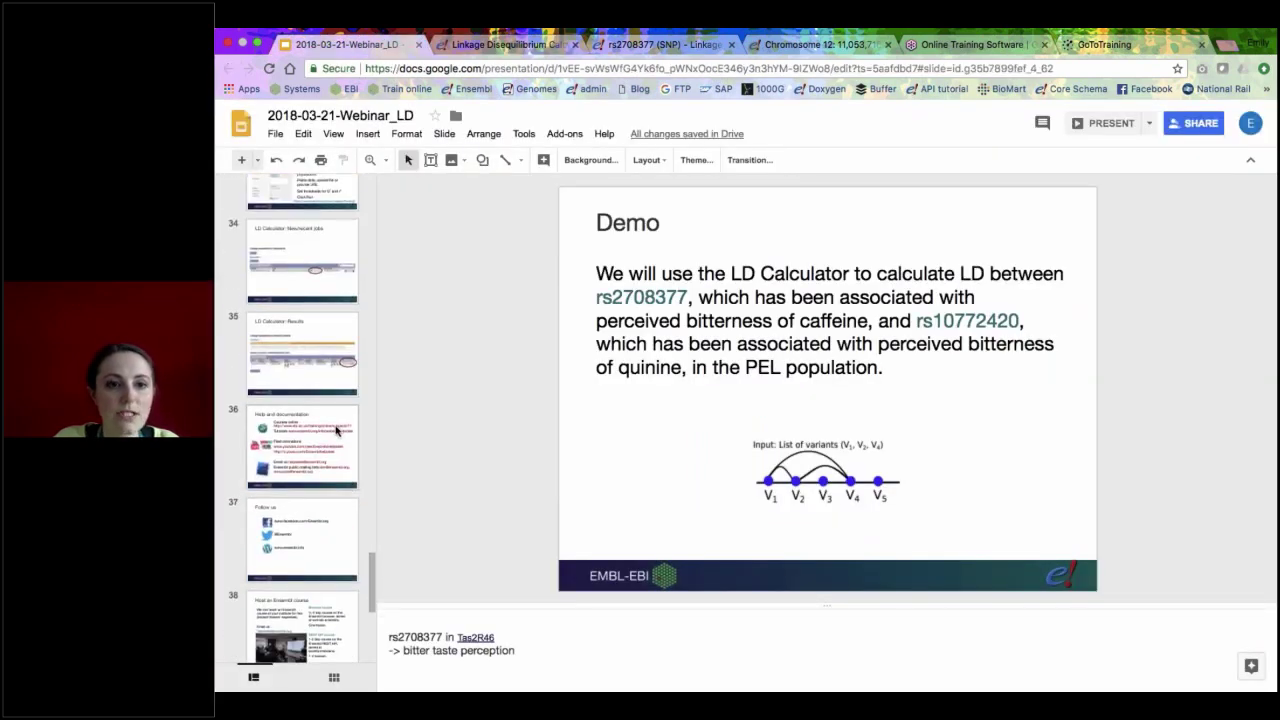
{"action": "left_click", "coordinate": [336, 430]}
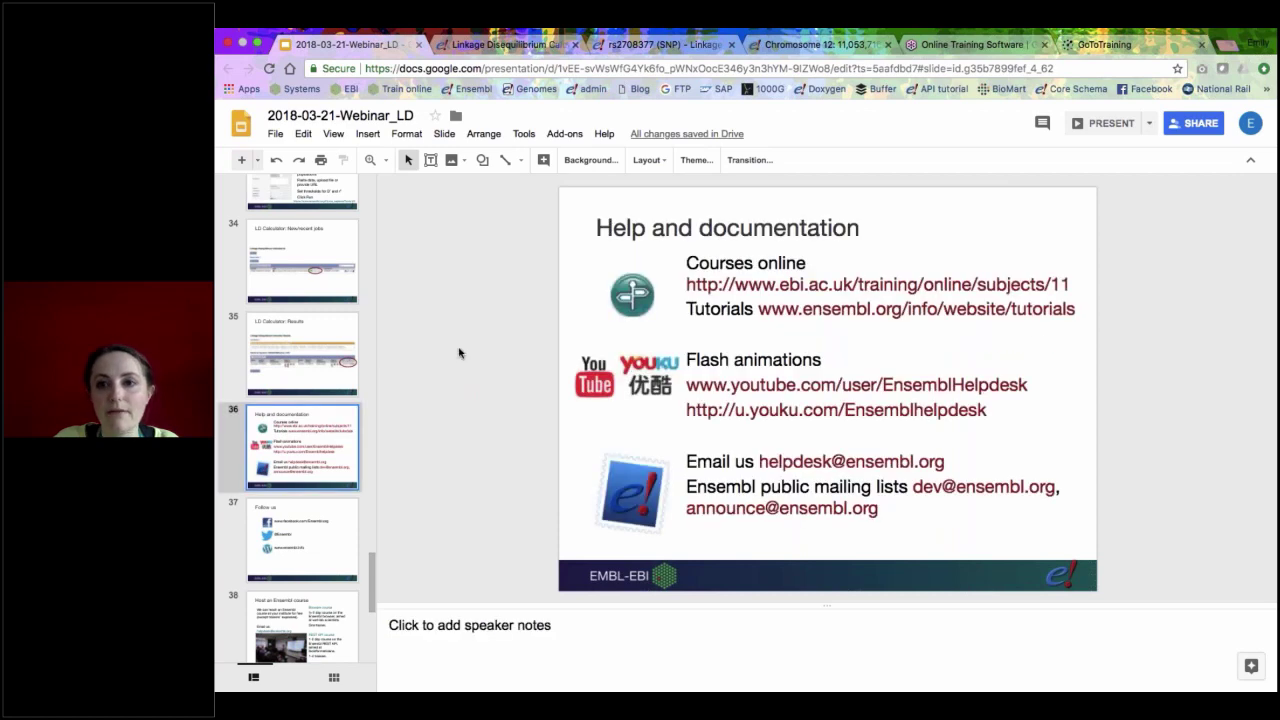
{"action": "left_click", "coordinate": [1105, 123]}
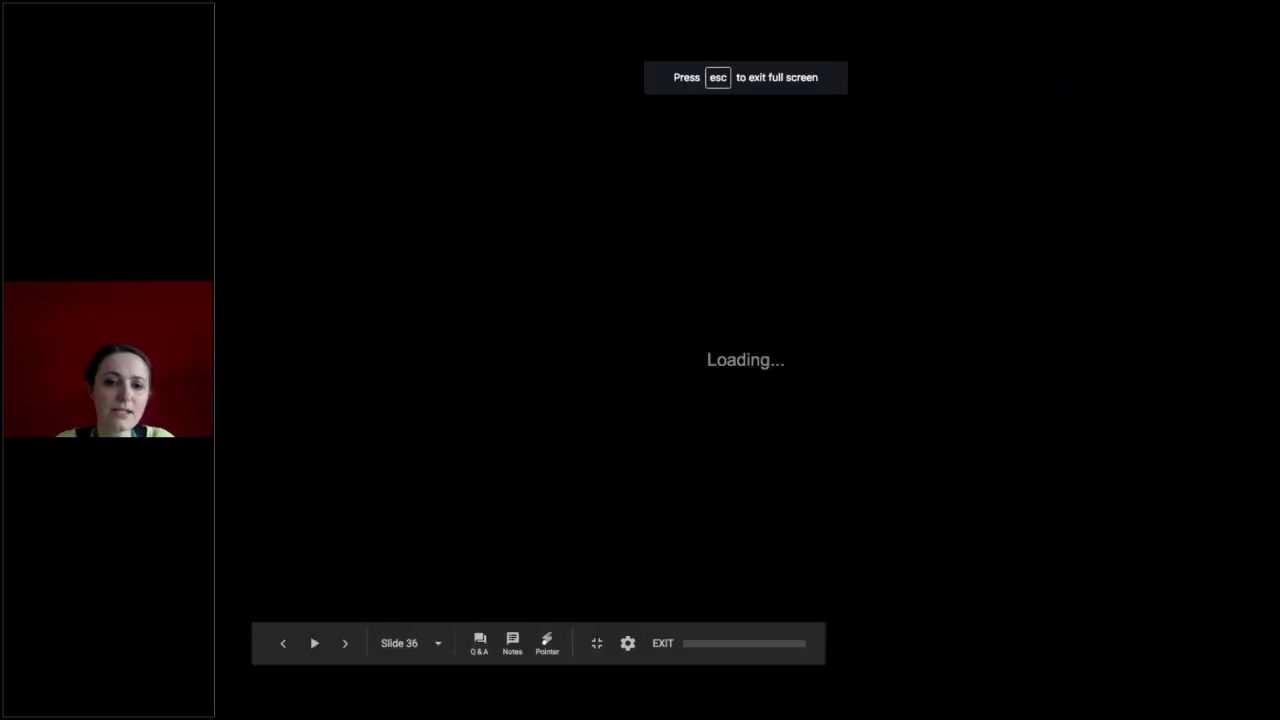